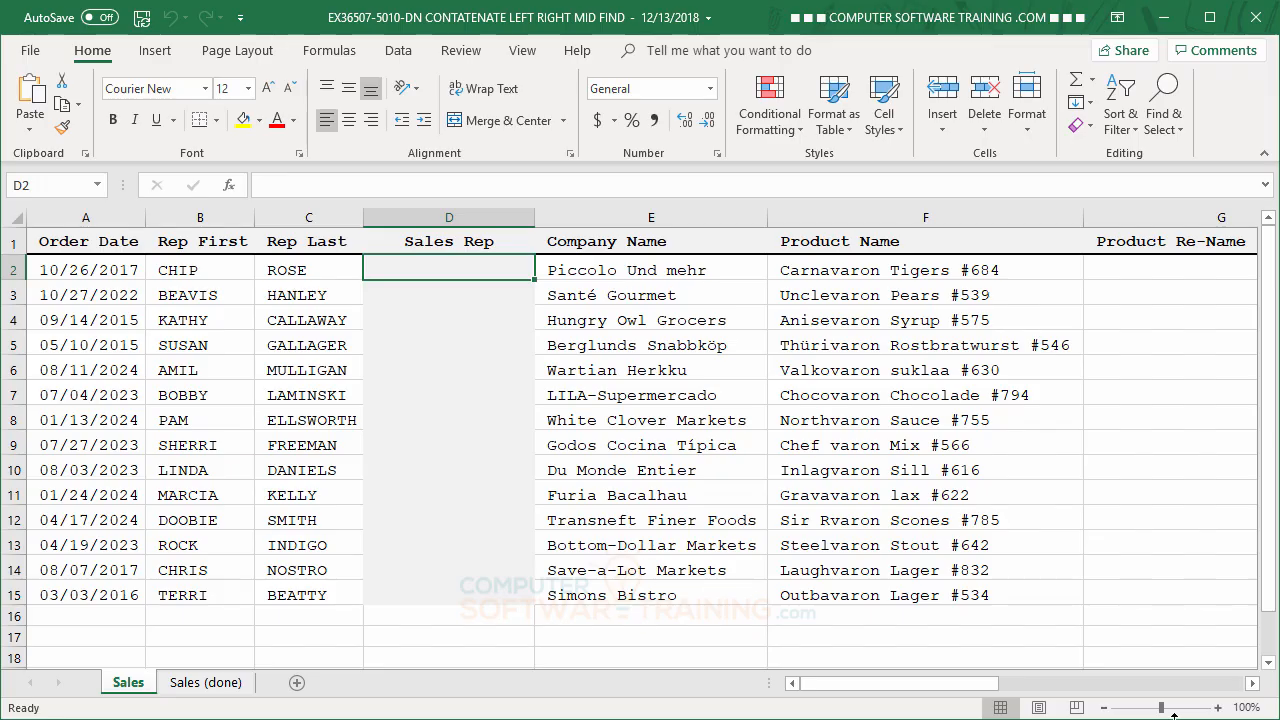
Step: Look over the Sales sheet's columns from Order Date through Cost, including the empty ones
click(1252, 684)
click(1252, 684)
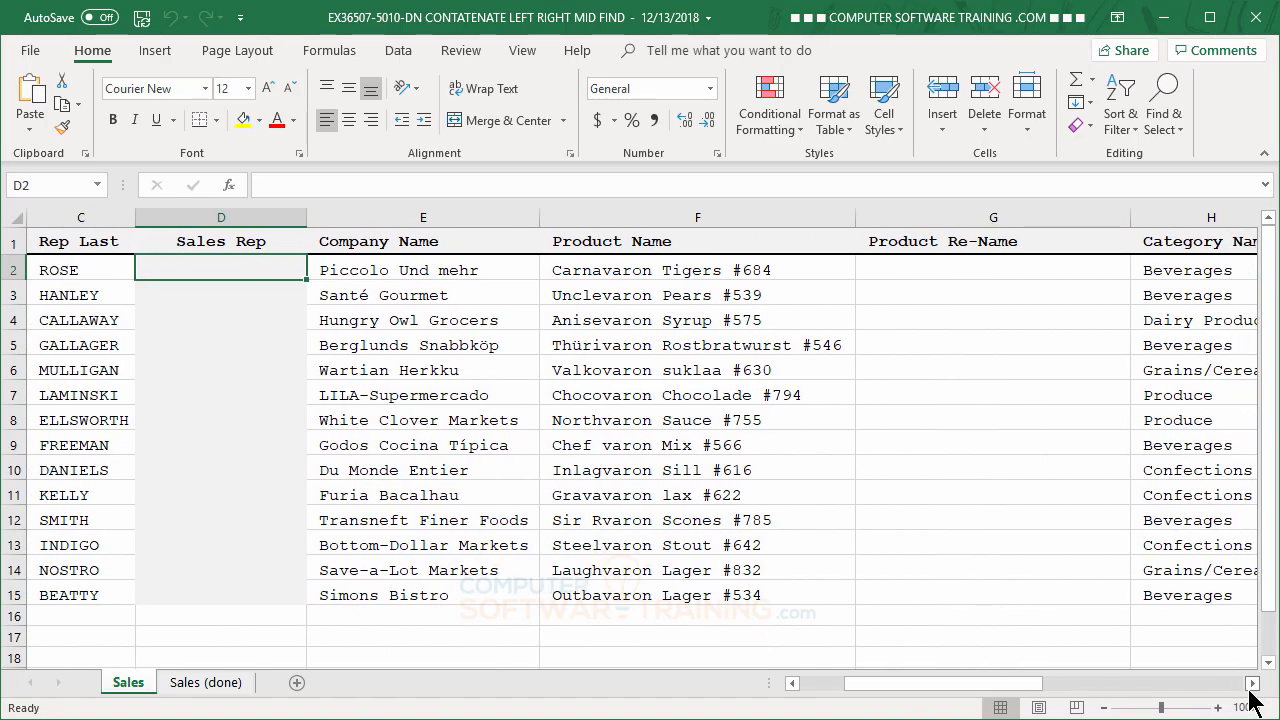
click(1252, 684)
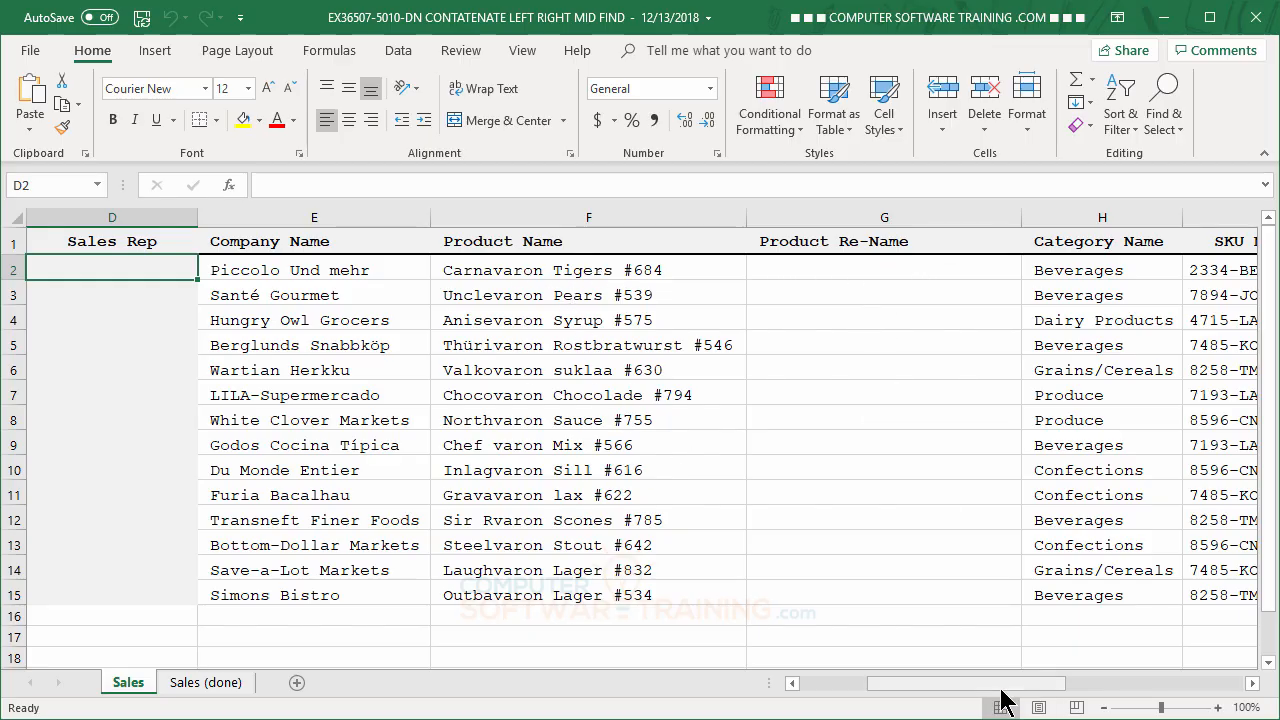
drag(995, 684, 1065, 684)
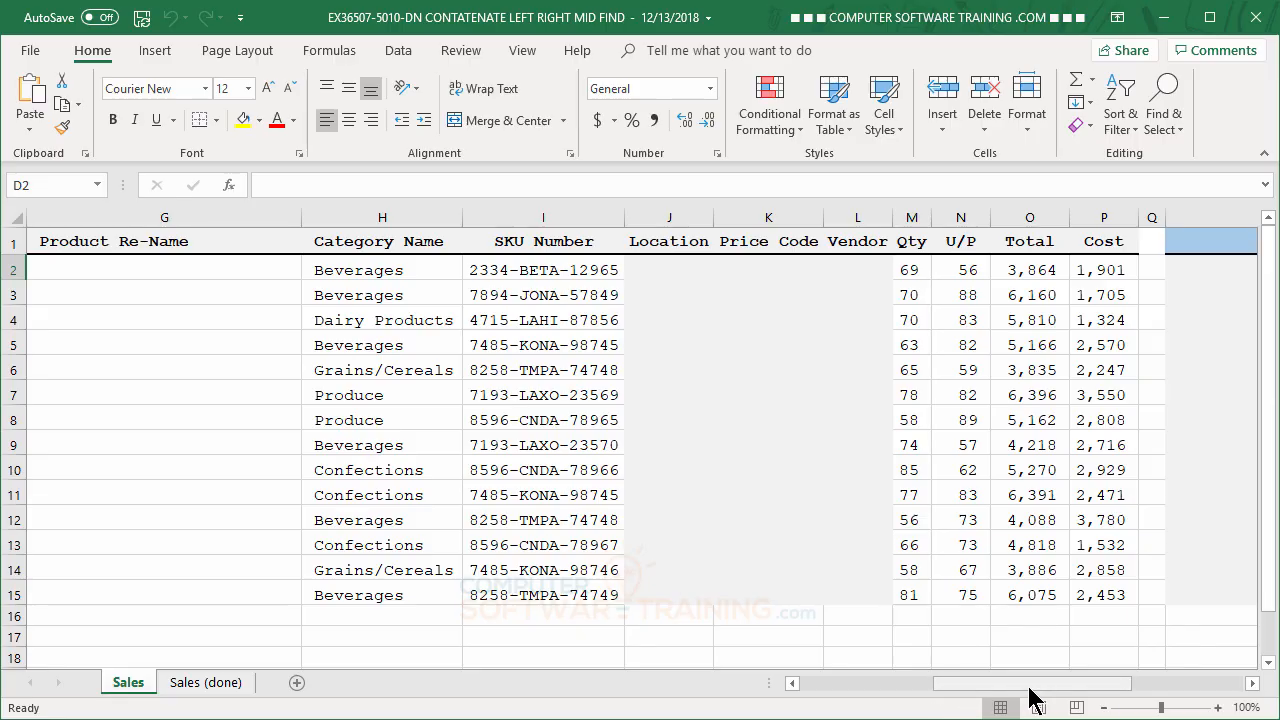
drag(1030, 685, 831, 680)
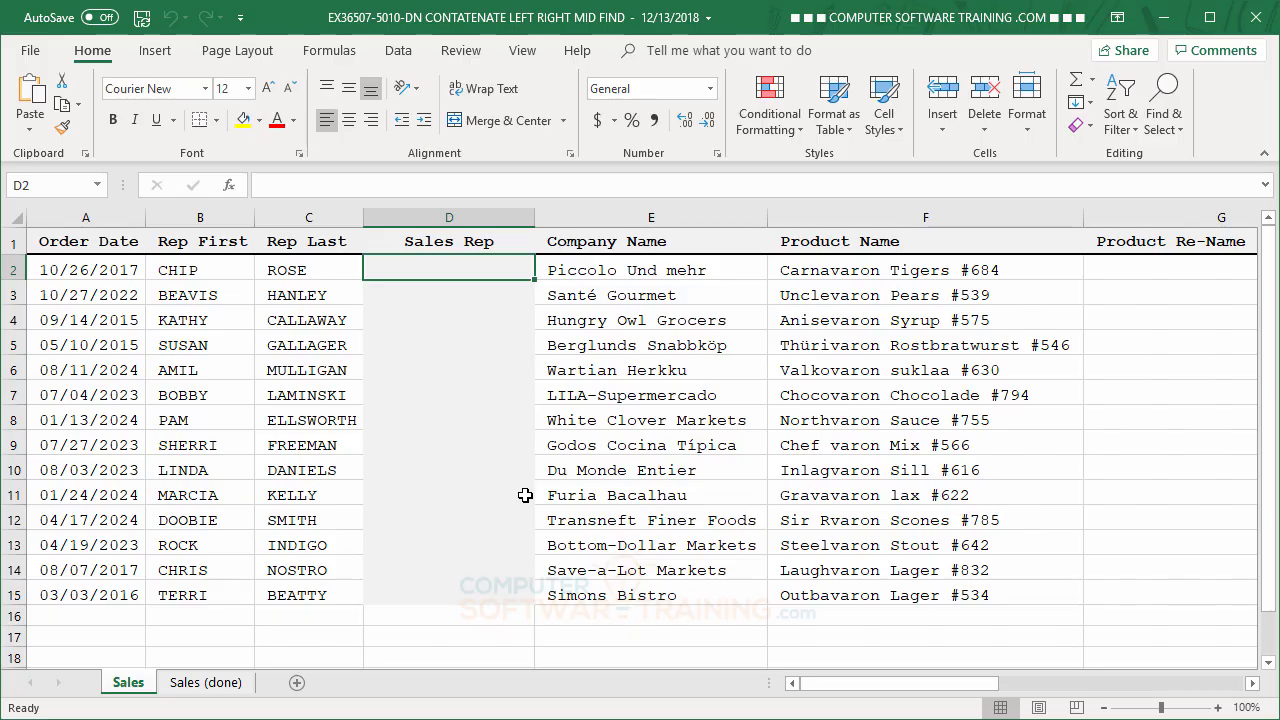
Step: Enter =CONCAT(C2,", ",B2) in D2 to join the rep's last and first names, separated by a comma and space
text(=con)
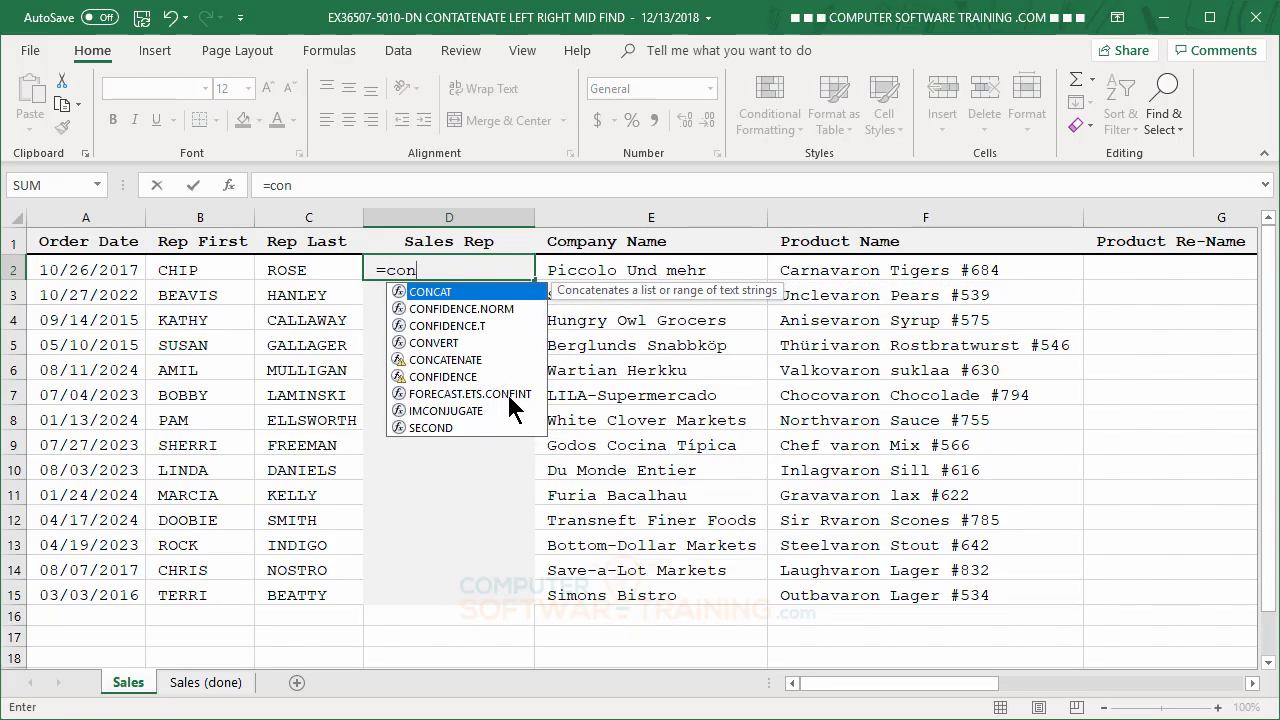
click(452, 362)
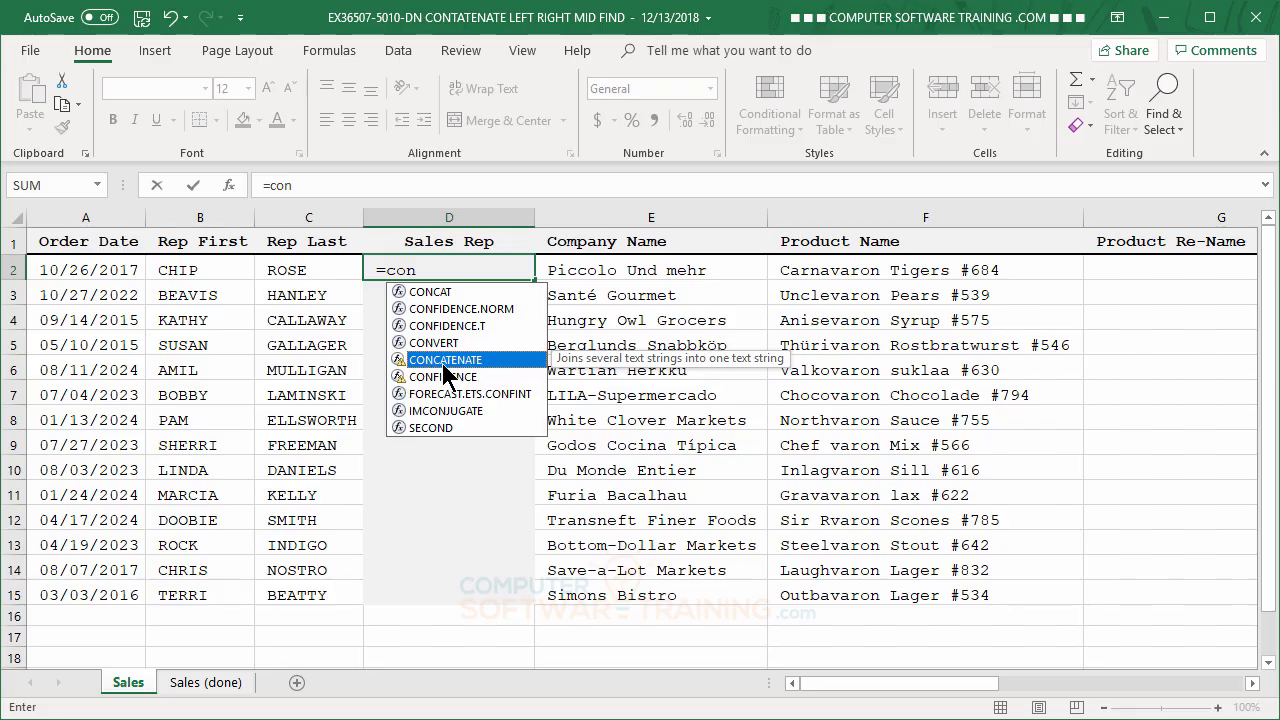
double_click(434, 300)
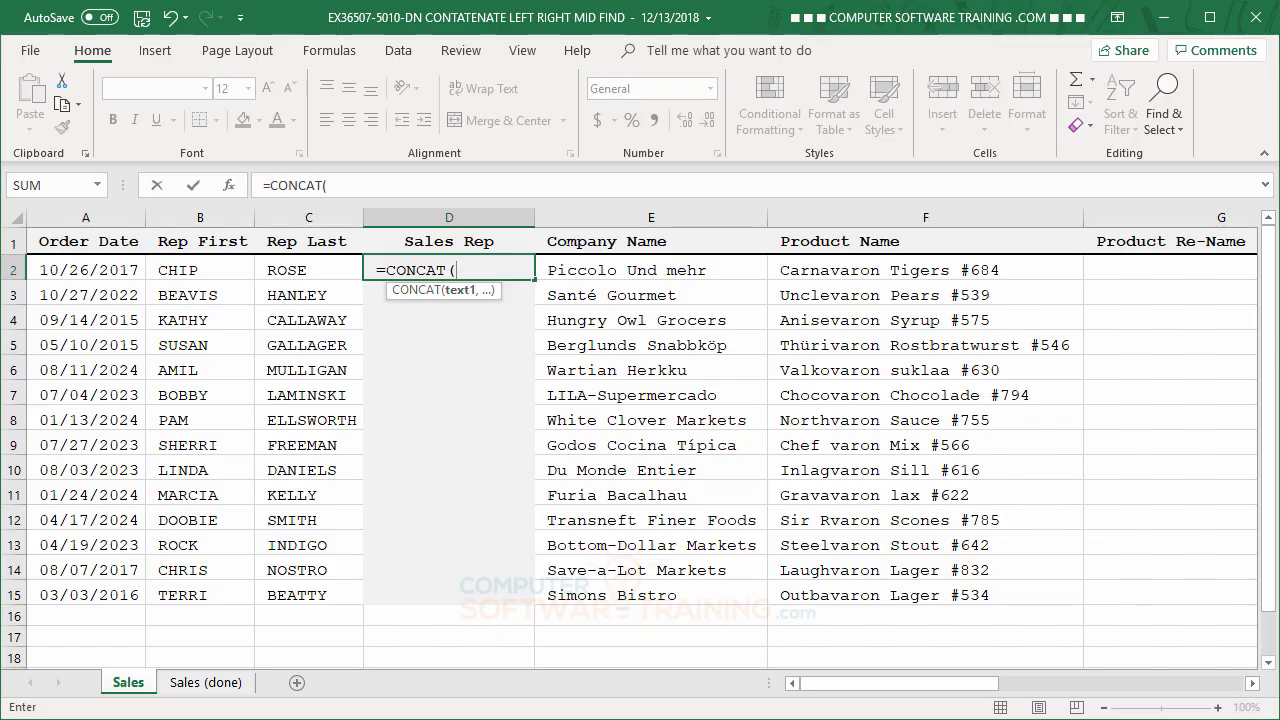
click(301, 270)
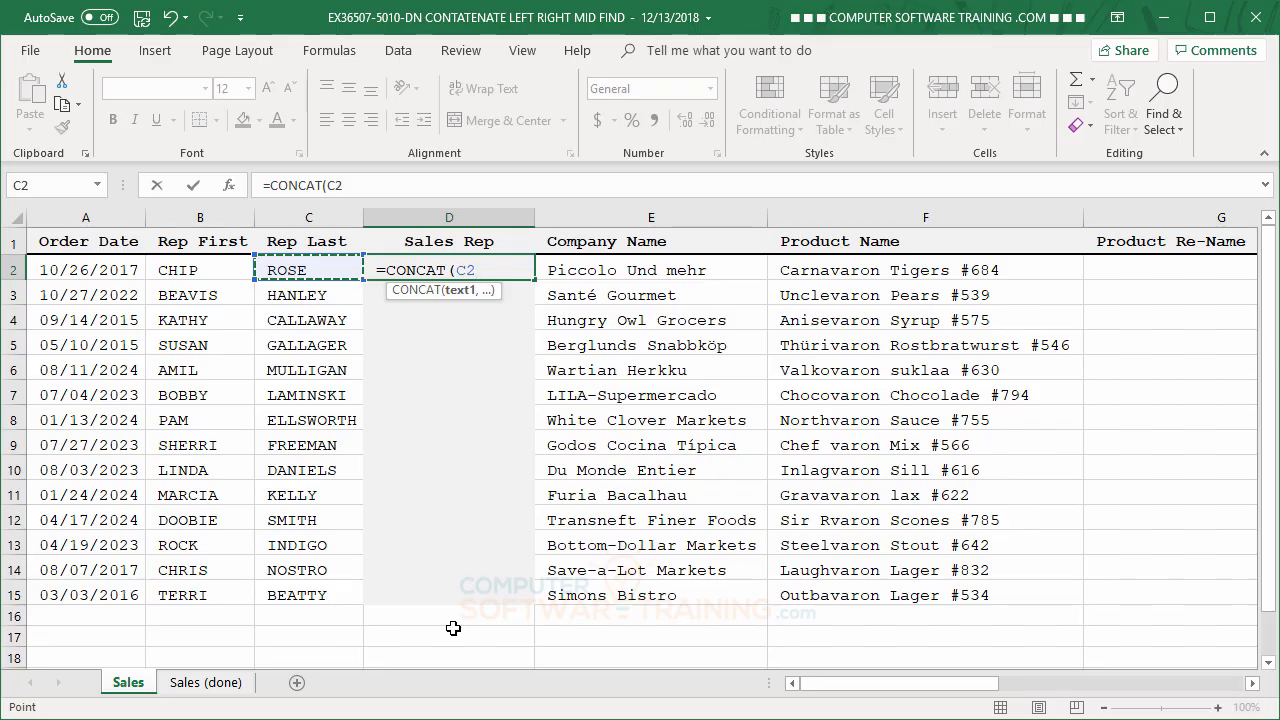
text(,)
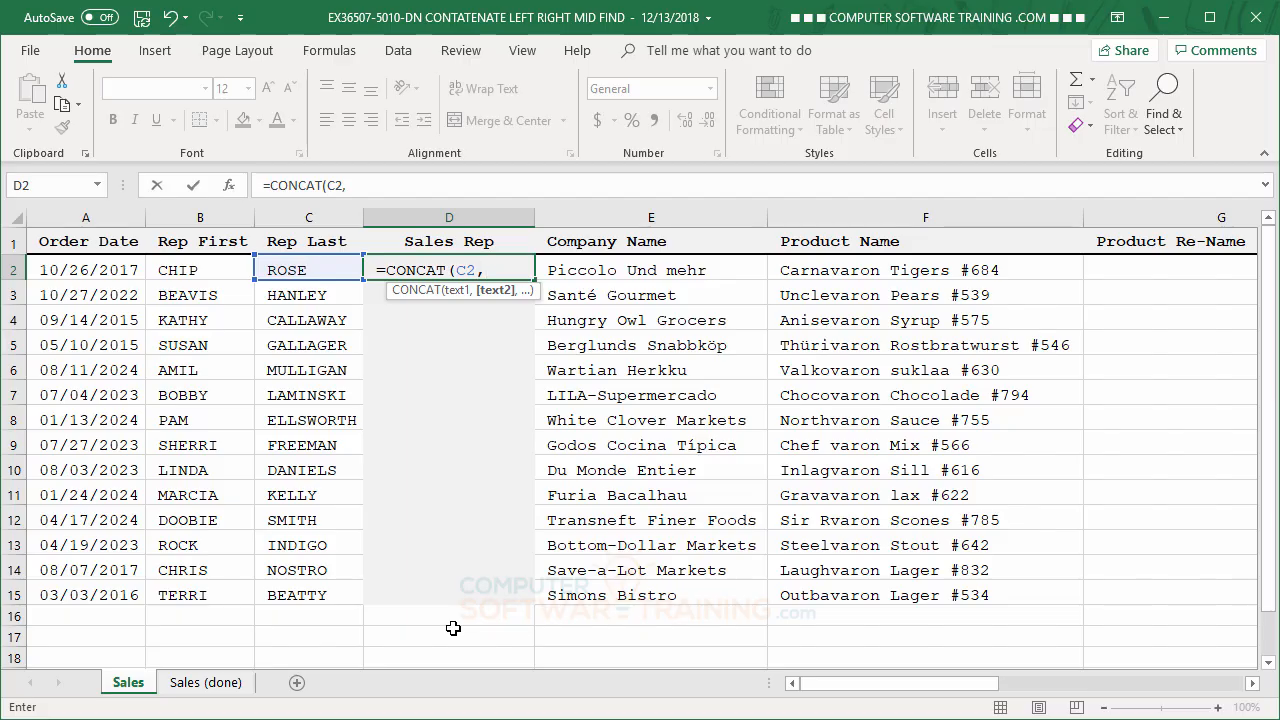
text(", ",)
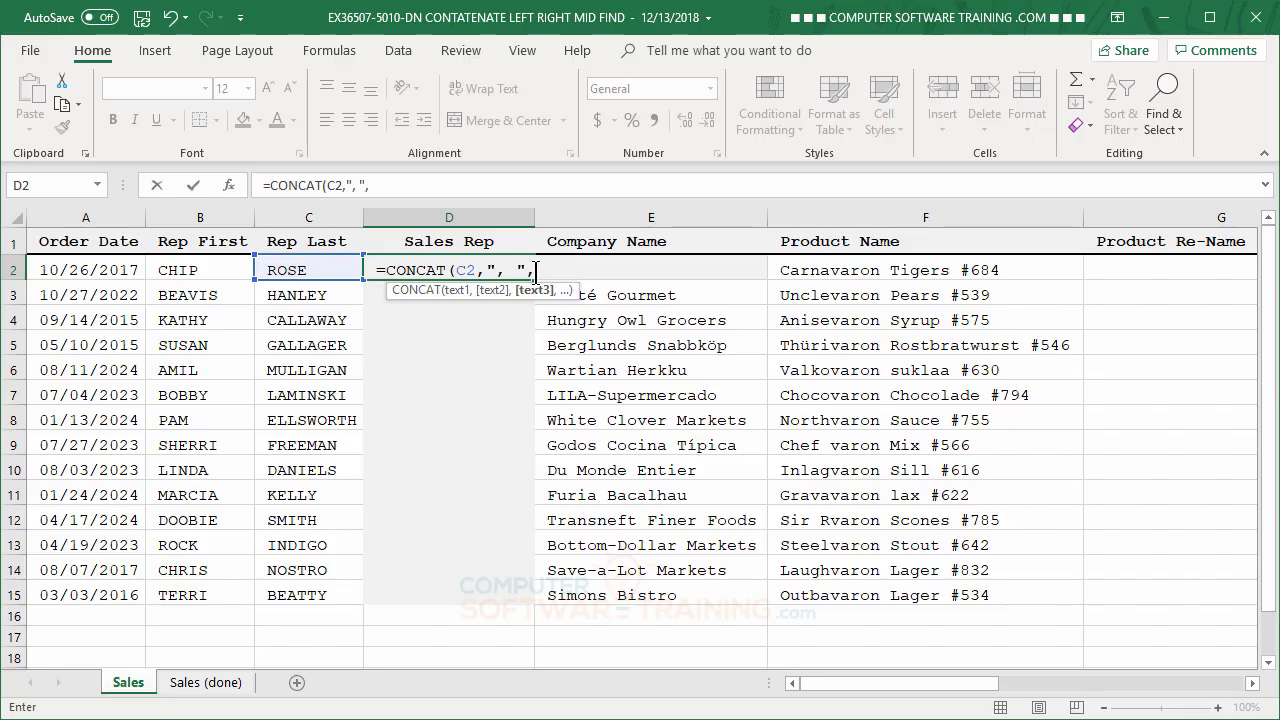
click(204, 271)
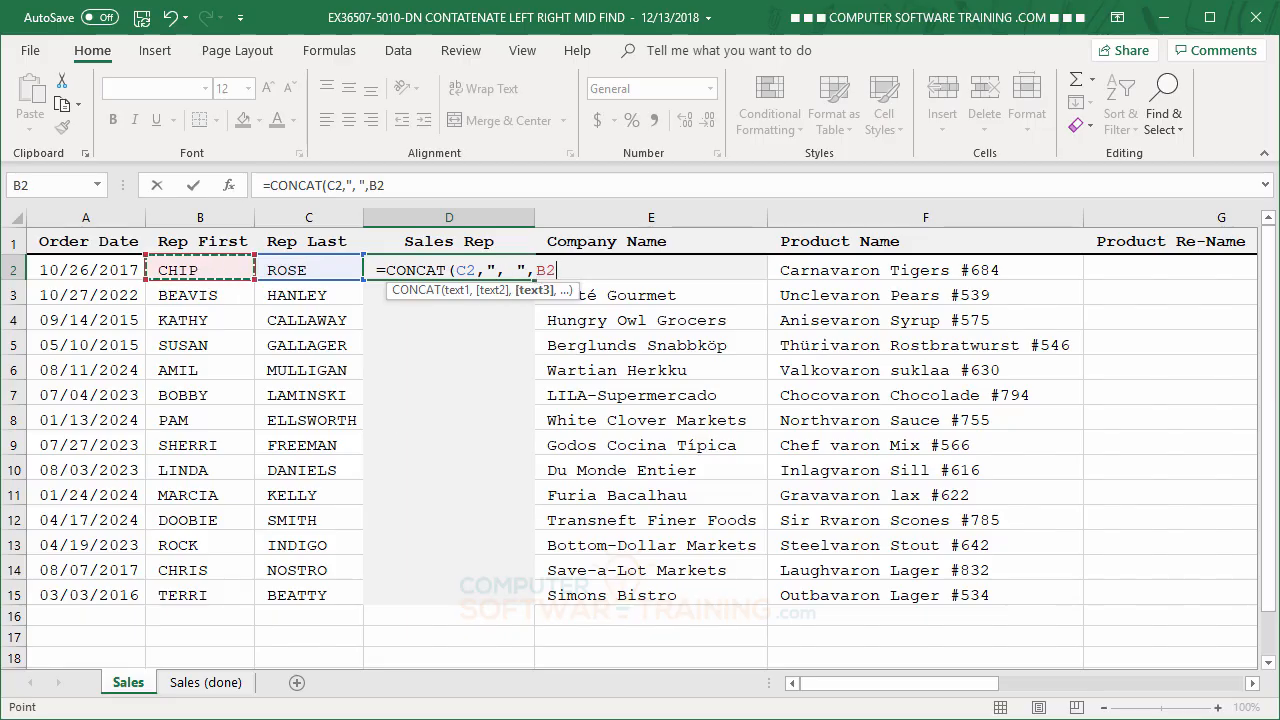
key(Return)
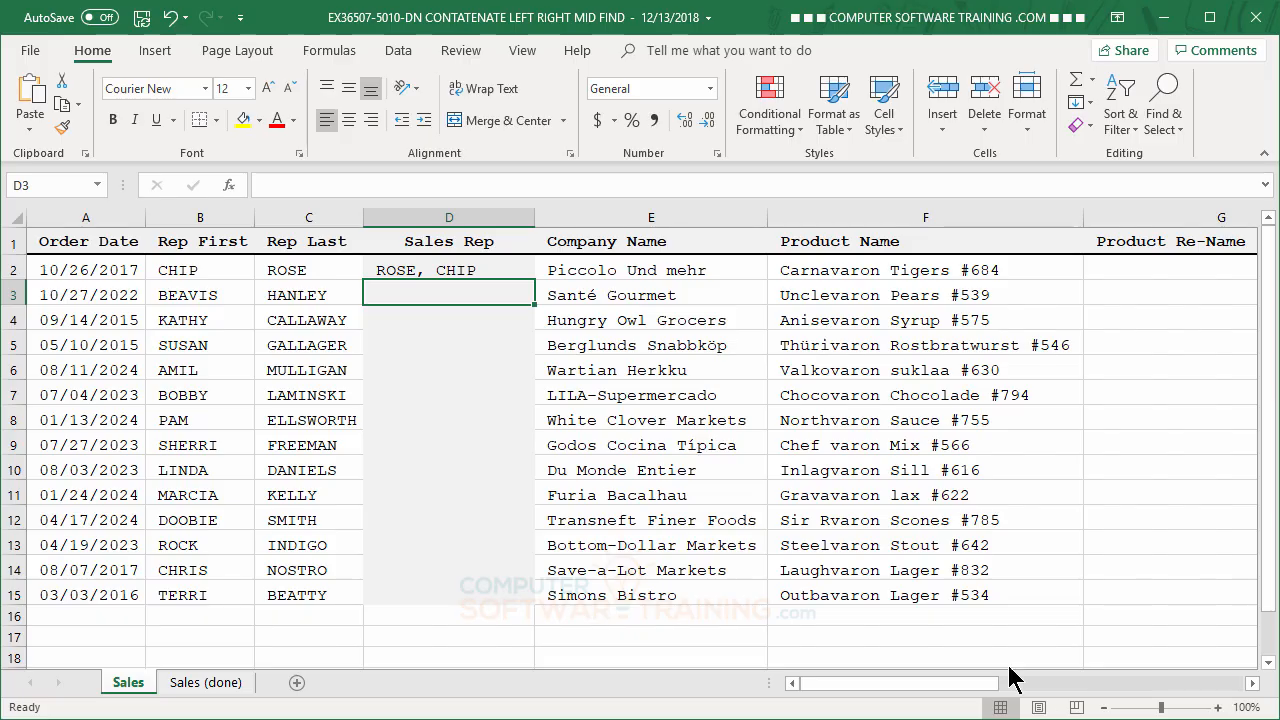
Step: Copy the Sales Rep formula from D2 down through the data rows and clear the extra formula in D16
click(444, 272)
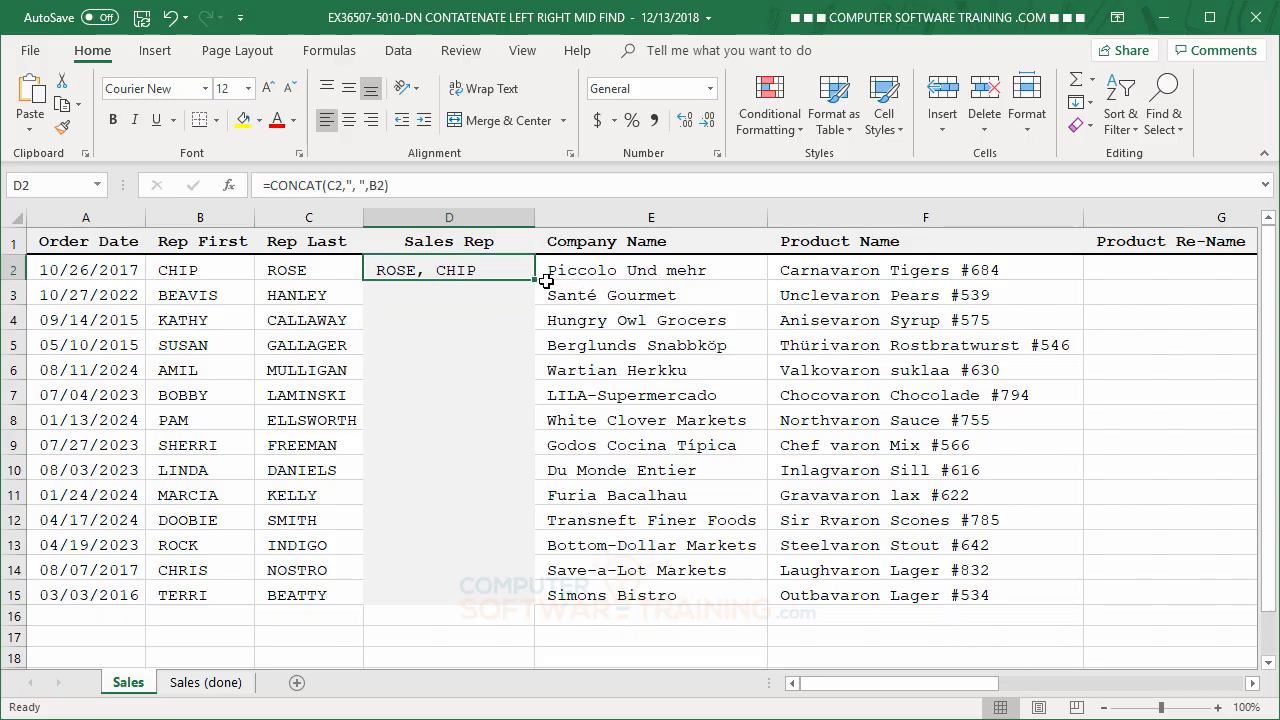
drag(537, 278, 537, 622)
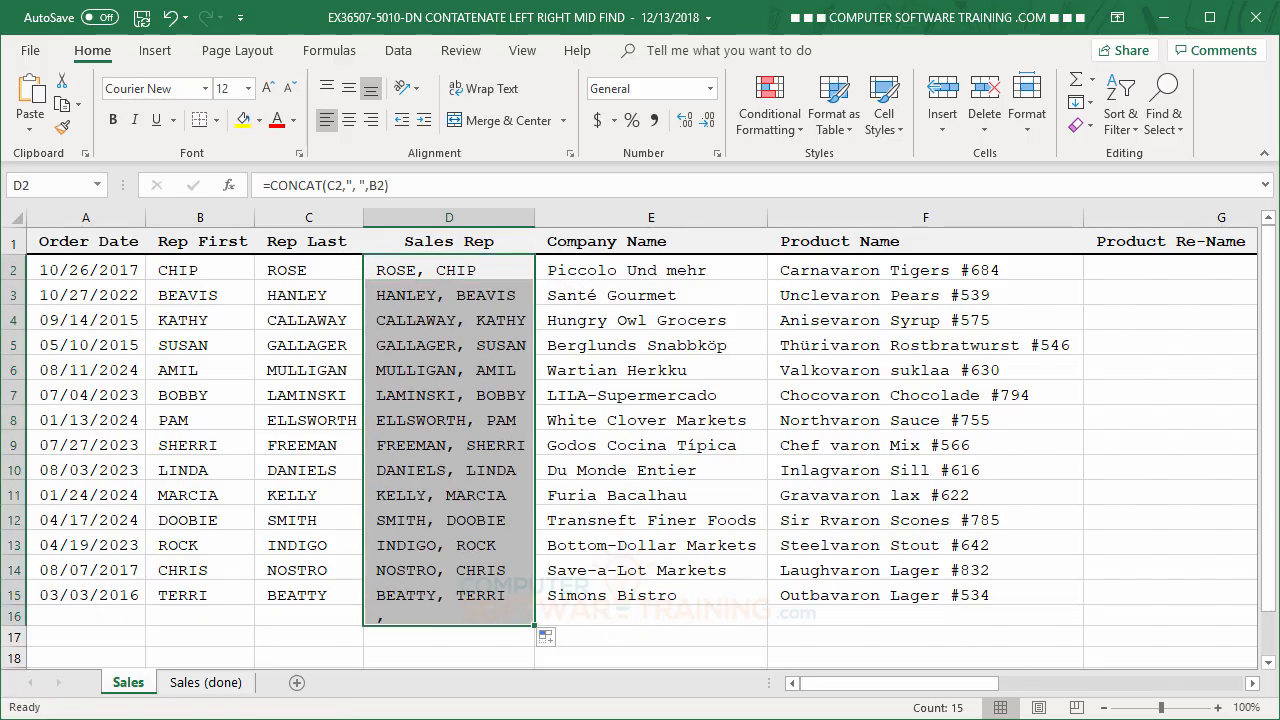
click(477, 430)
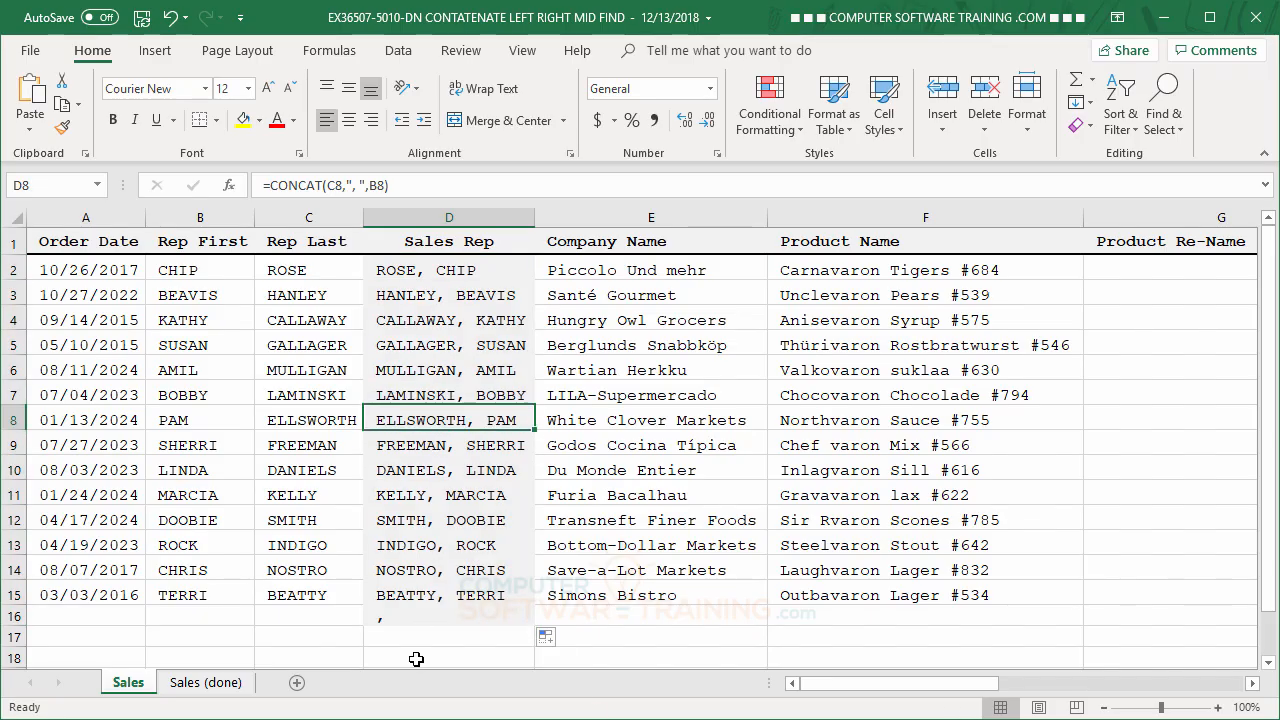
click(416, 615)
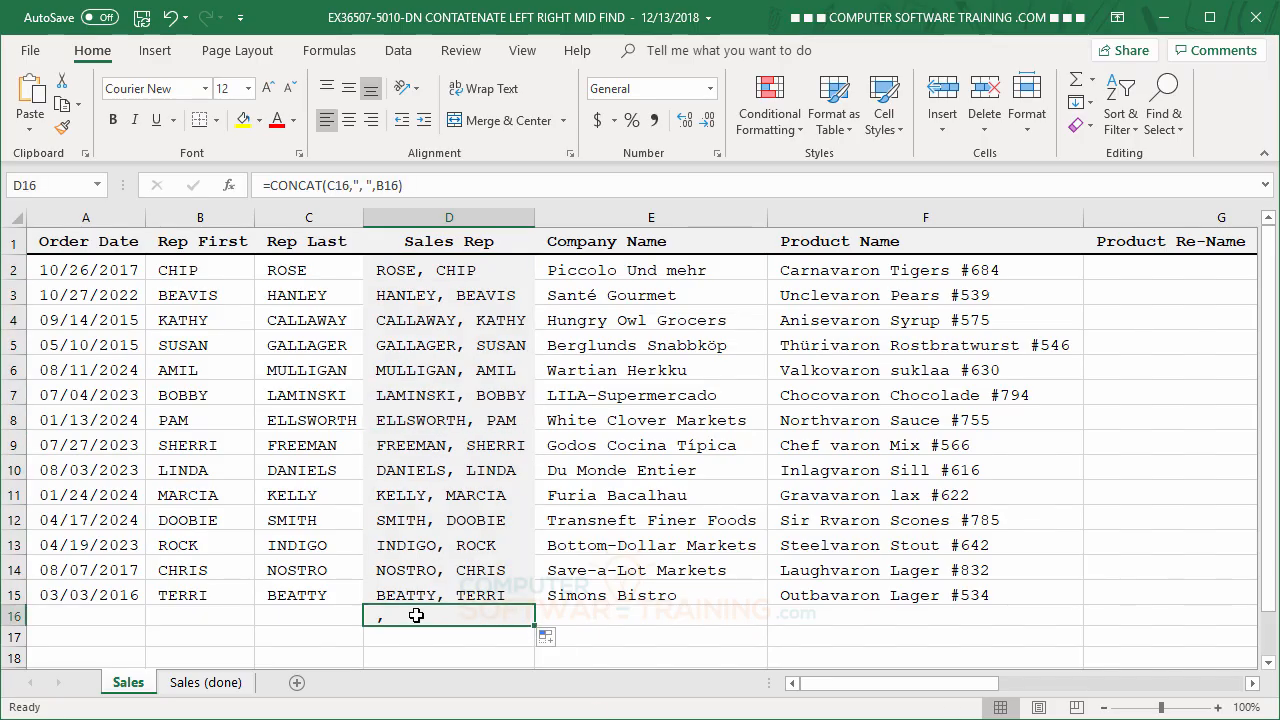
key(Delete)
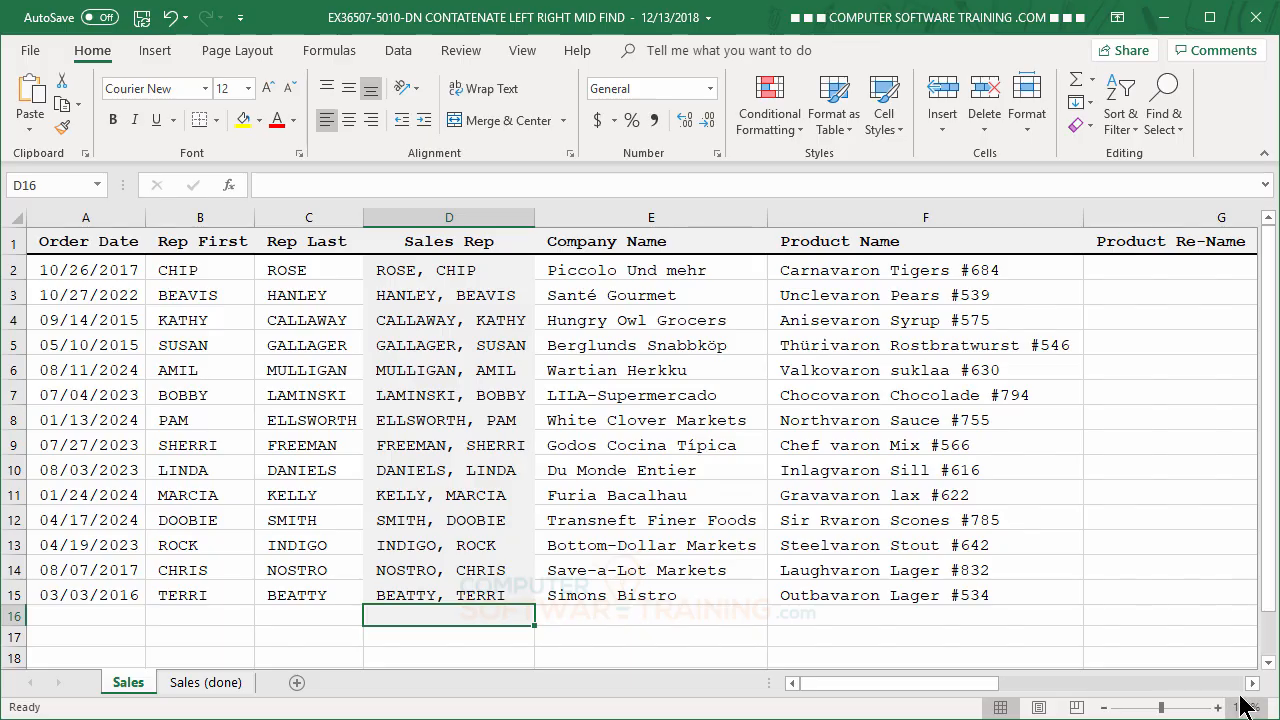
Step: Begin a MID formula in G2 under Product Re-Name, using F2 as the text and 1 as the start number
drag(1252, 684, 1252, 684)
click(676, 265)
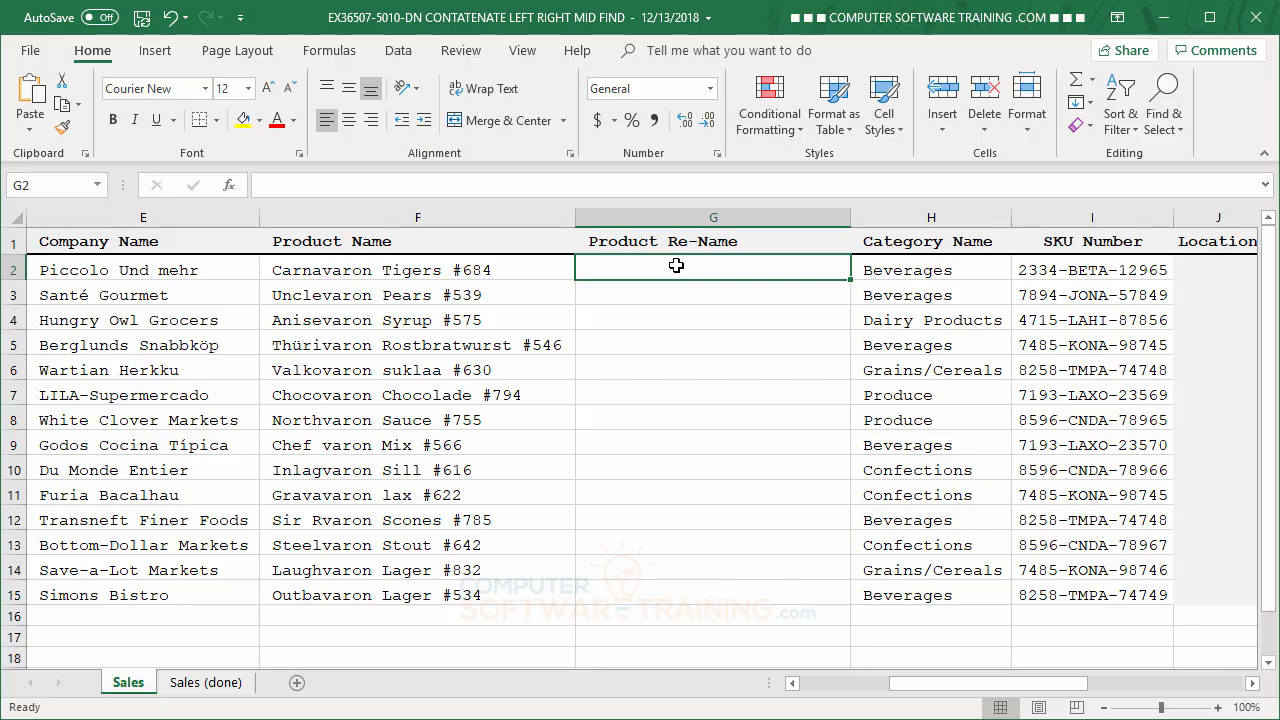
text(=mi)
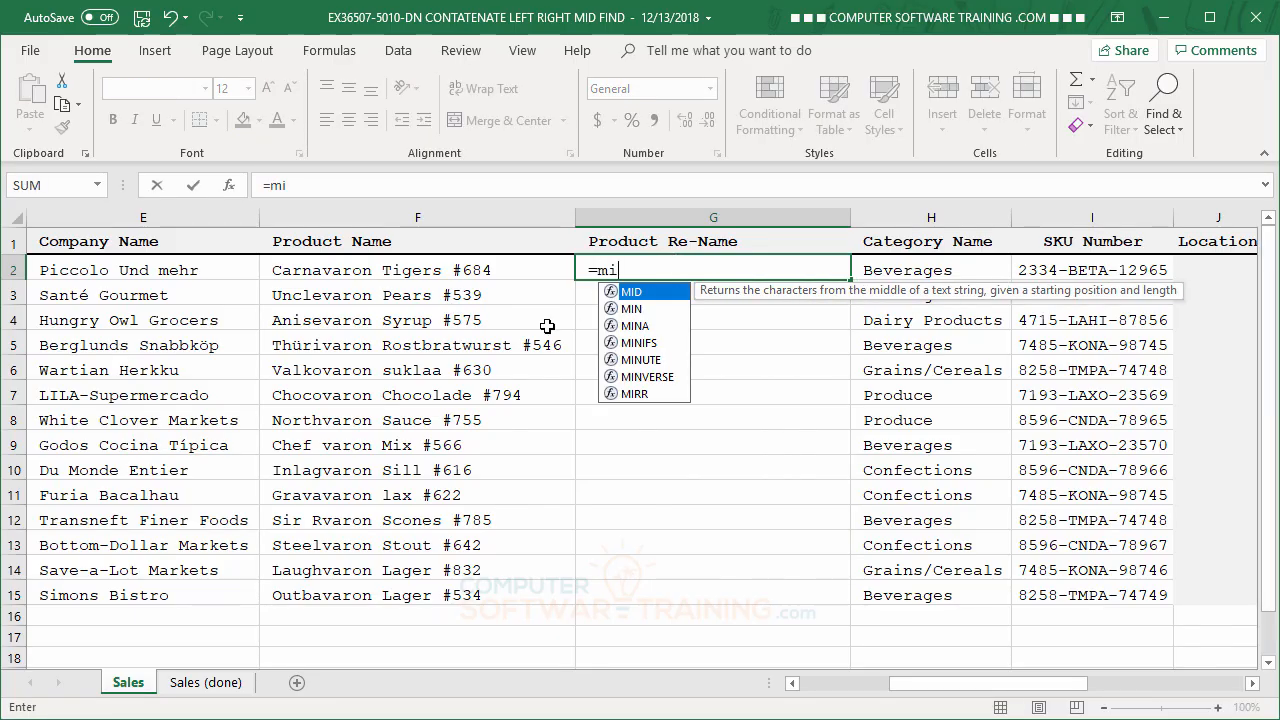
key(Tab)
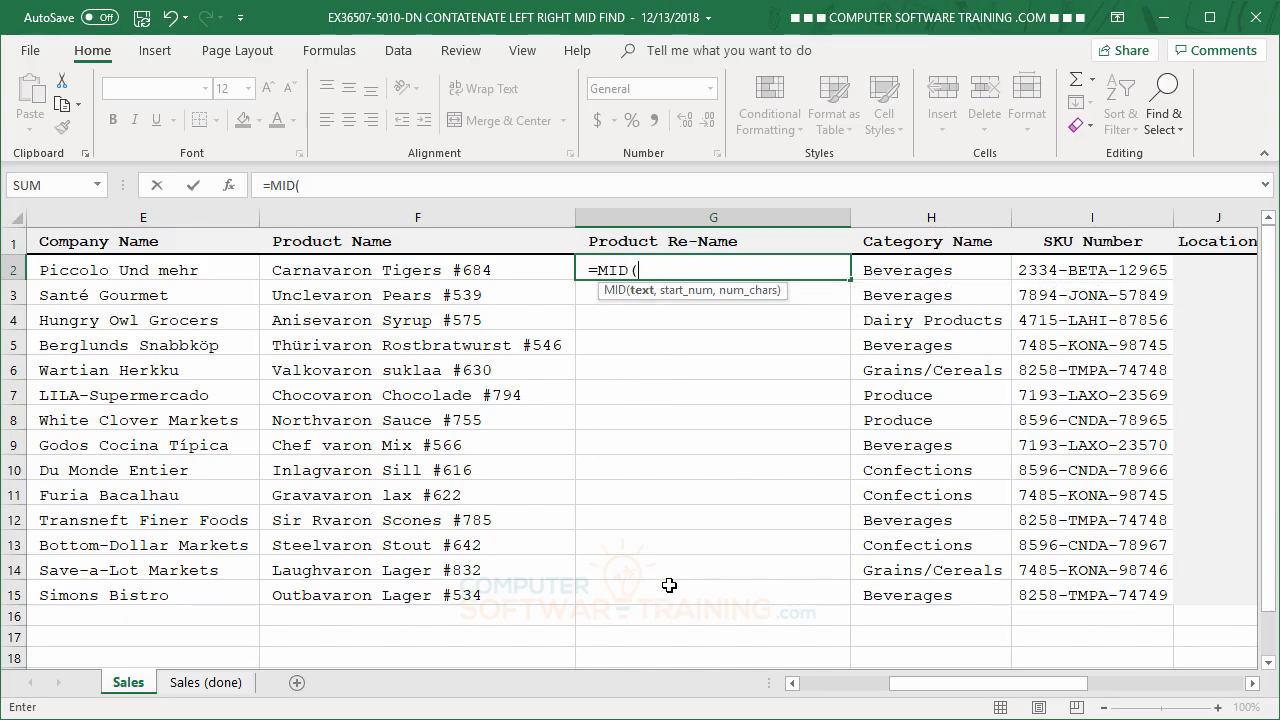
click(393, 271)
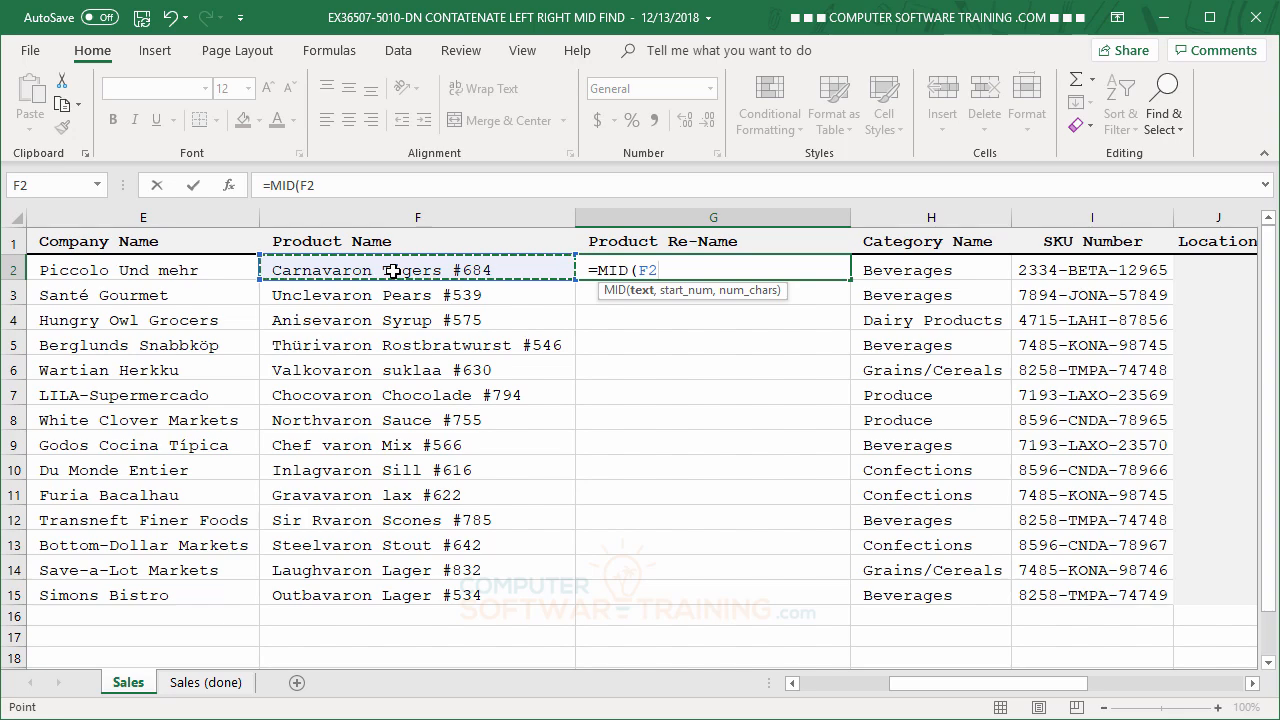
text(,)
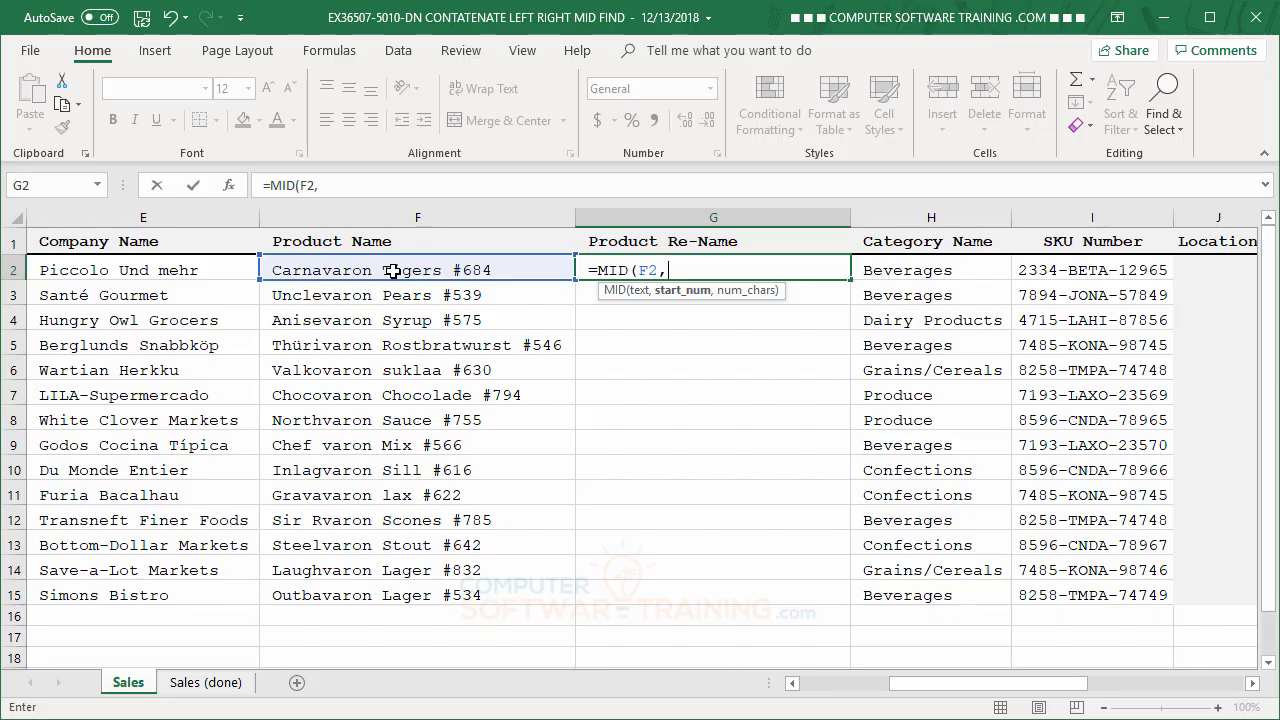
text(1,)
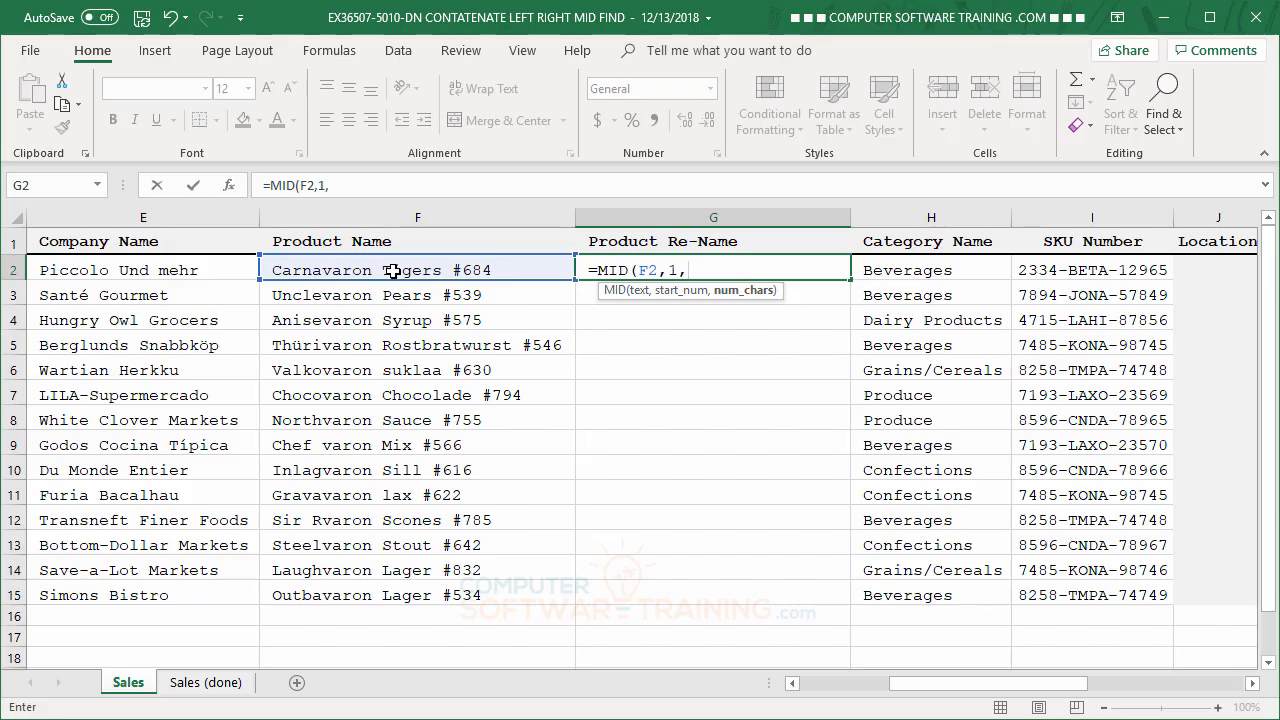
Step: Complete the G2 formula with FIND(" #",F2,1) as the number of characters, giving =MID(F2,1,FIND(" #",F2,1))
text(fi)
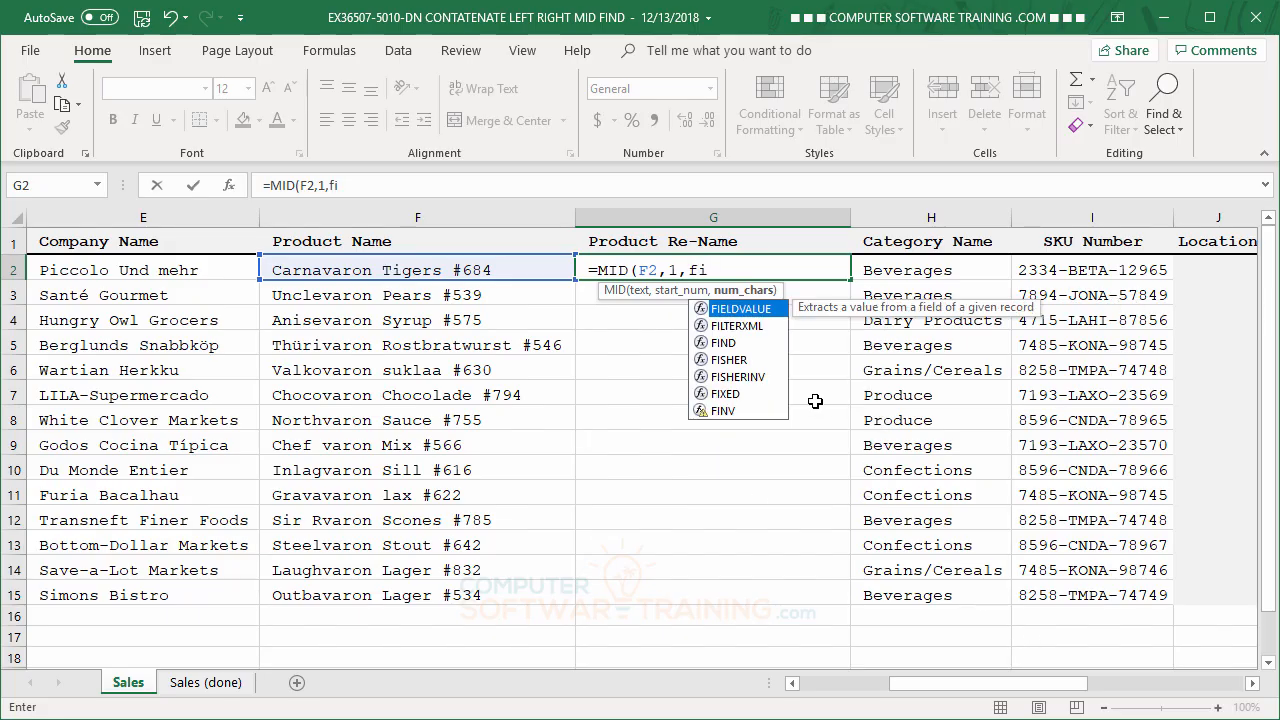
double_click(733, 343)
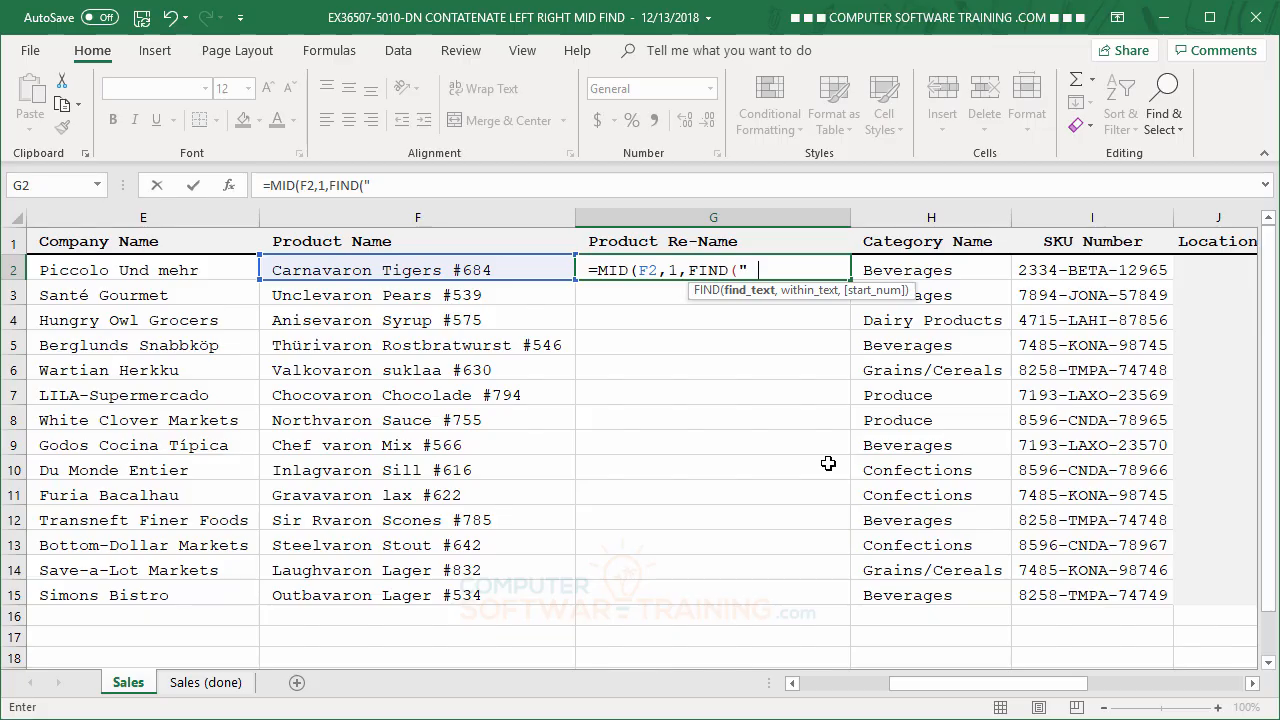
text(#")
text(,)
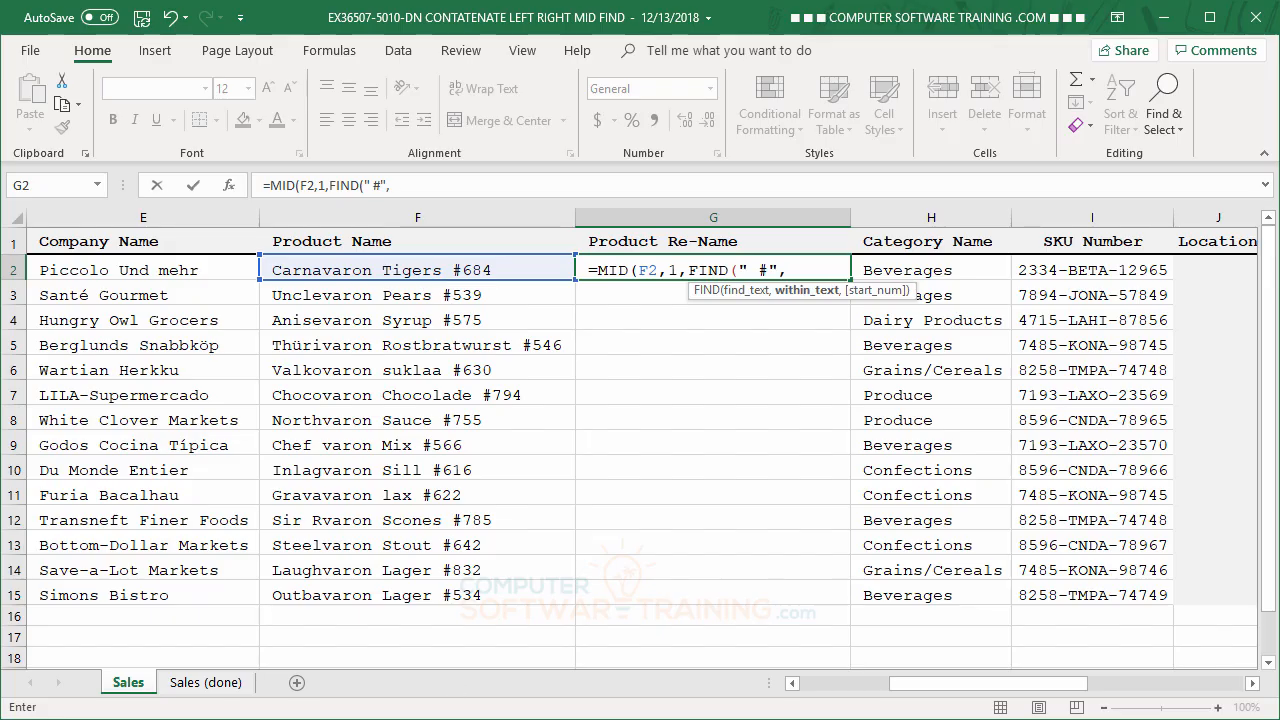
click(346, 272)
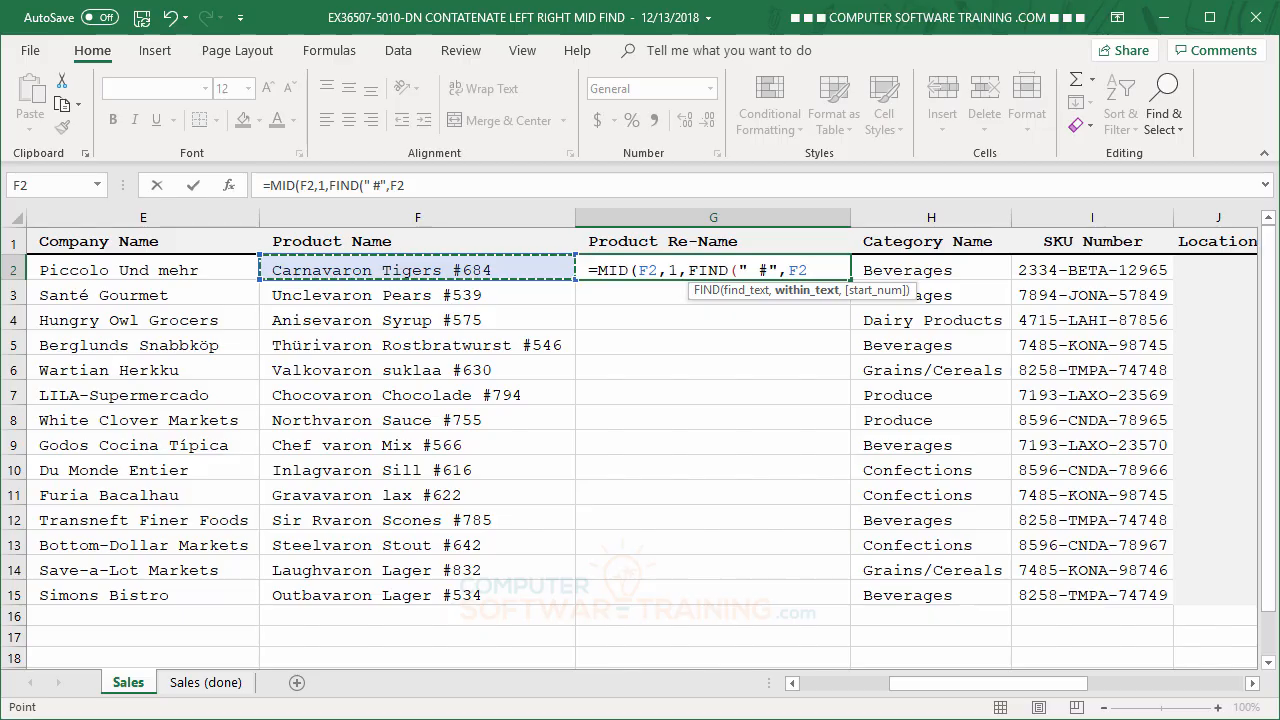
text(,)
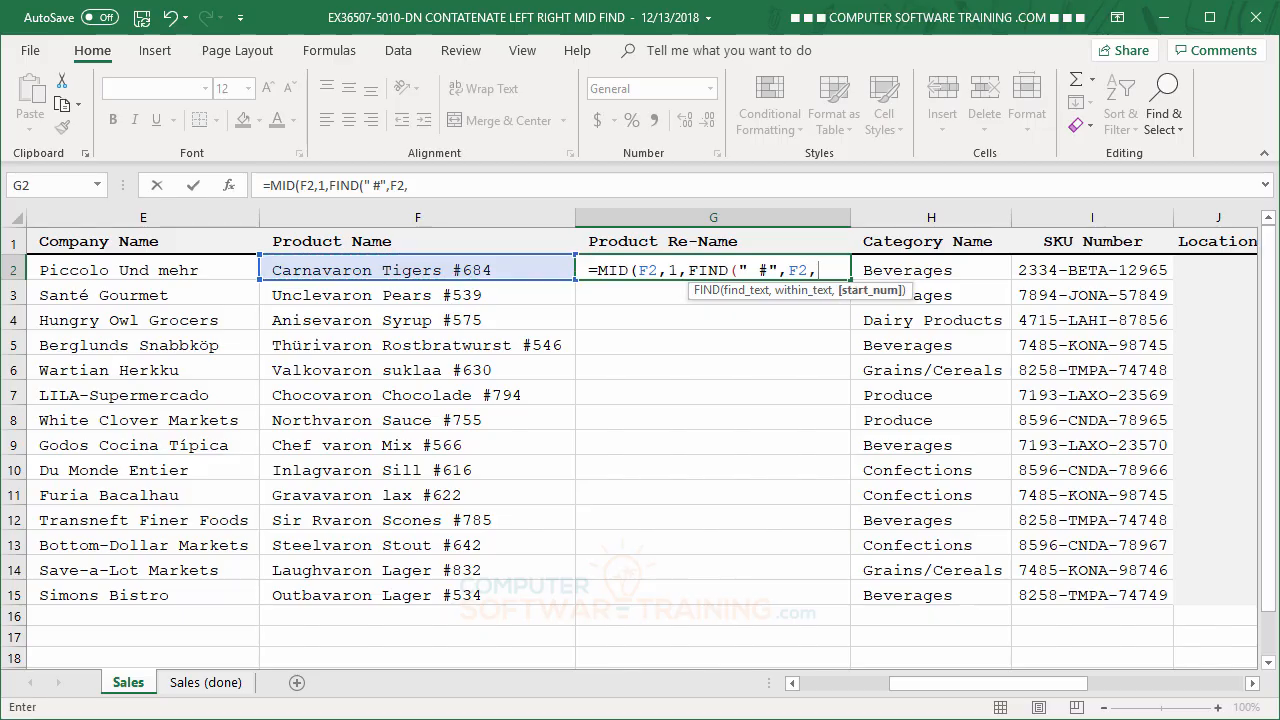
text(1)))
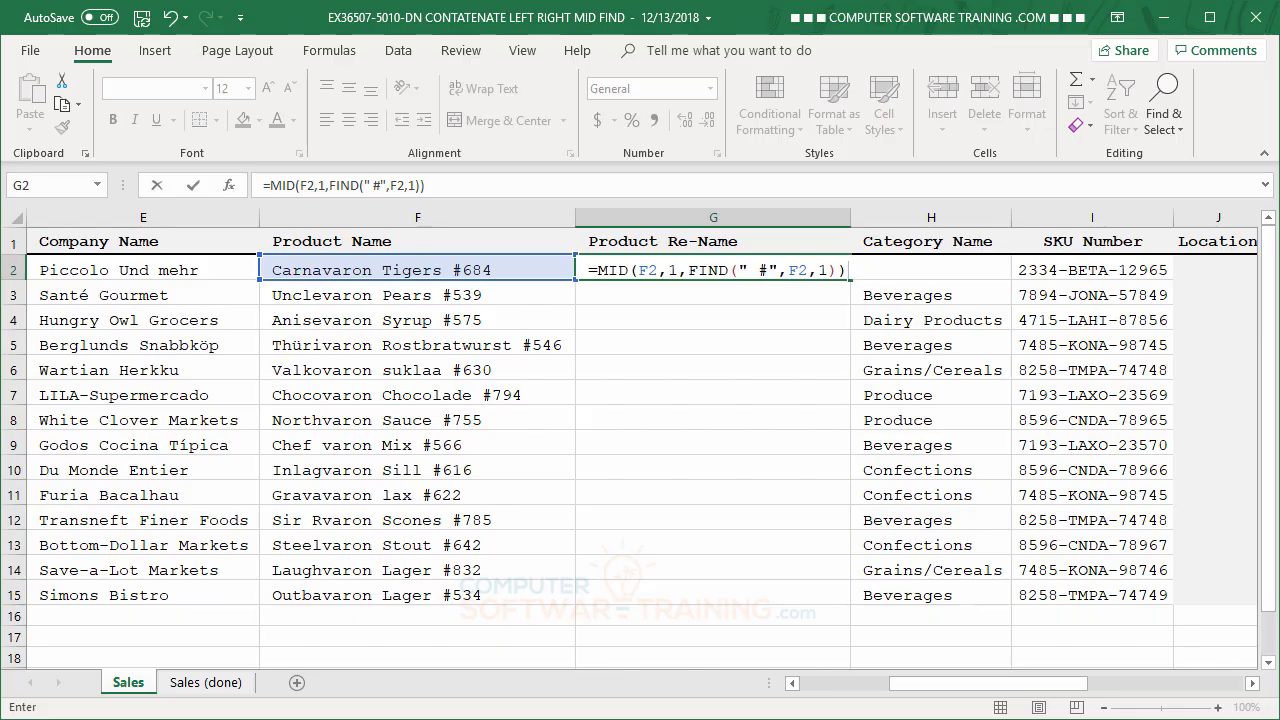
key(Return)
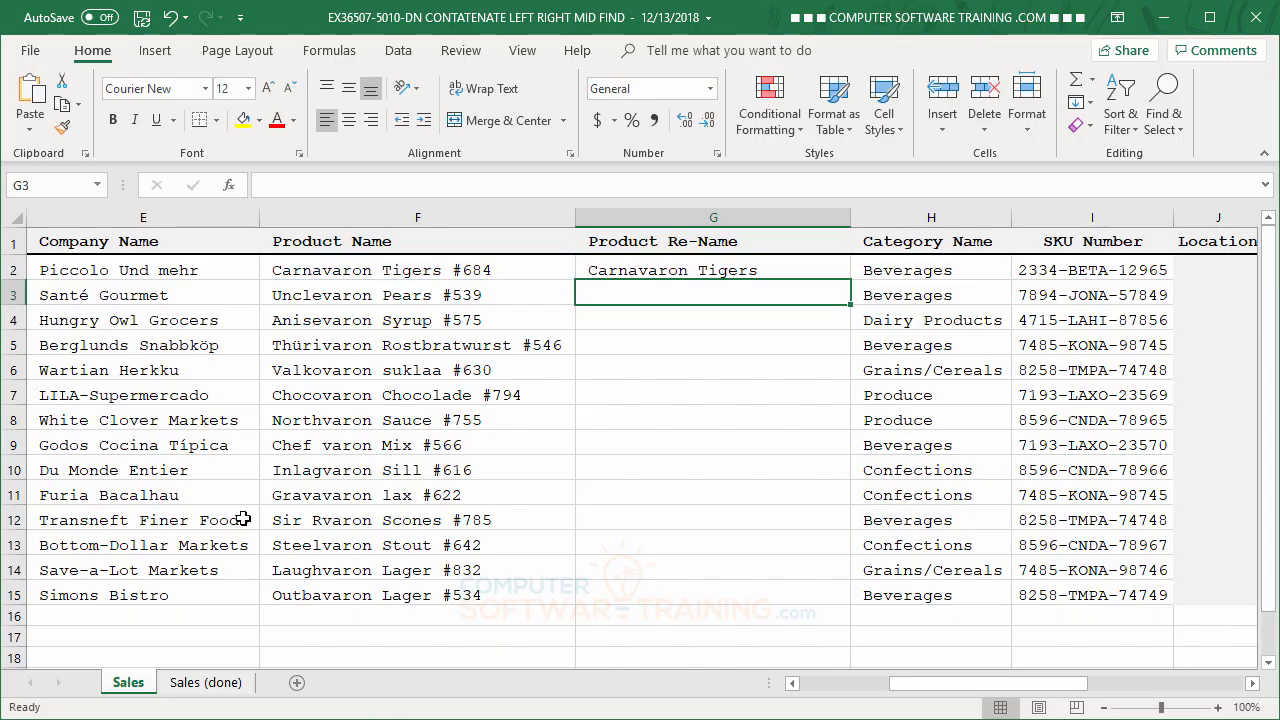
Step: Copy the Product Re-Name formula from G2 down through the data rows and clear the extra formula in G16
click(716, 268)
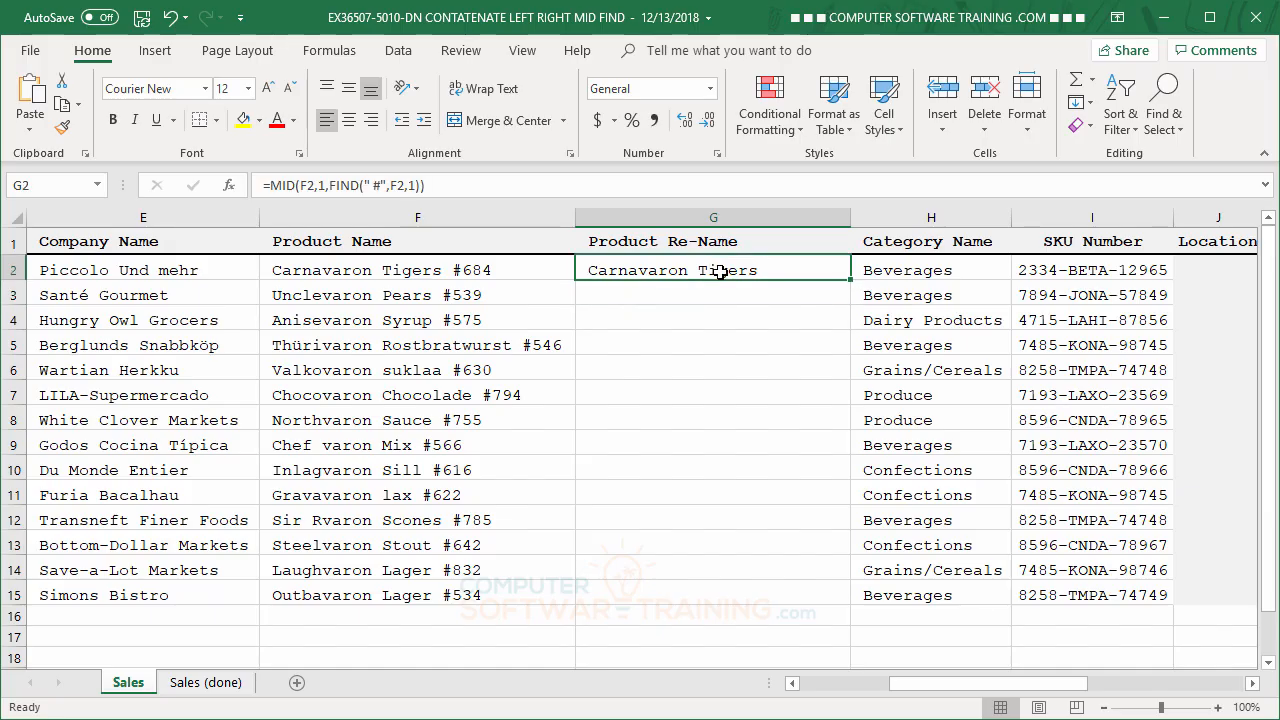
double_click(849, 280)
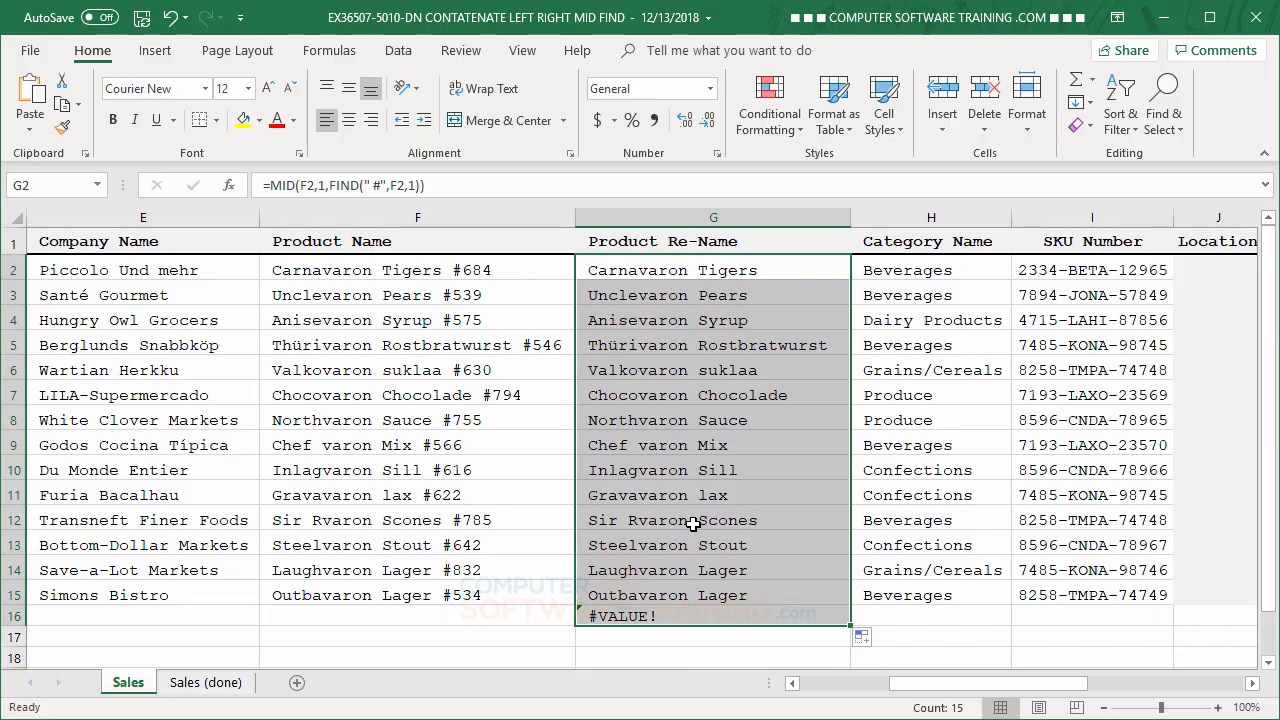
click(699, 614)
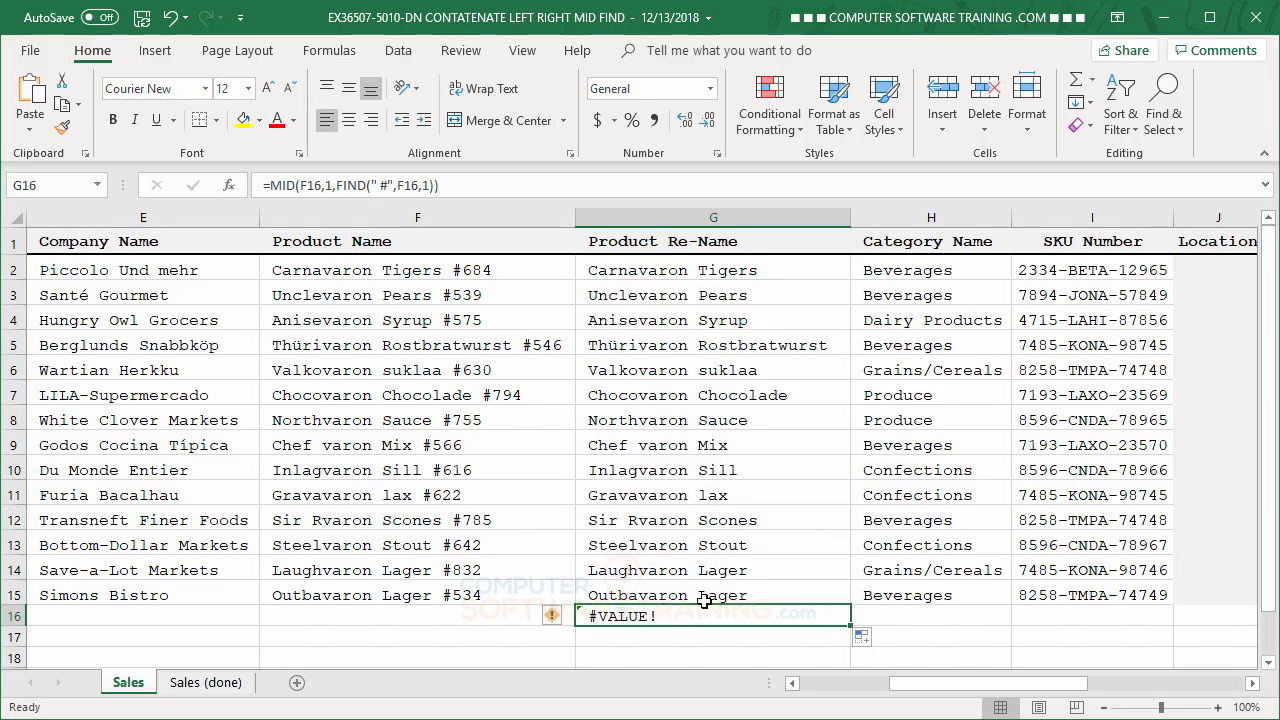
key(Delete)
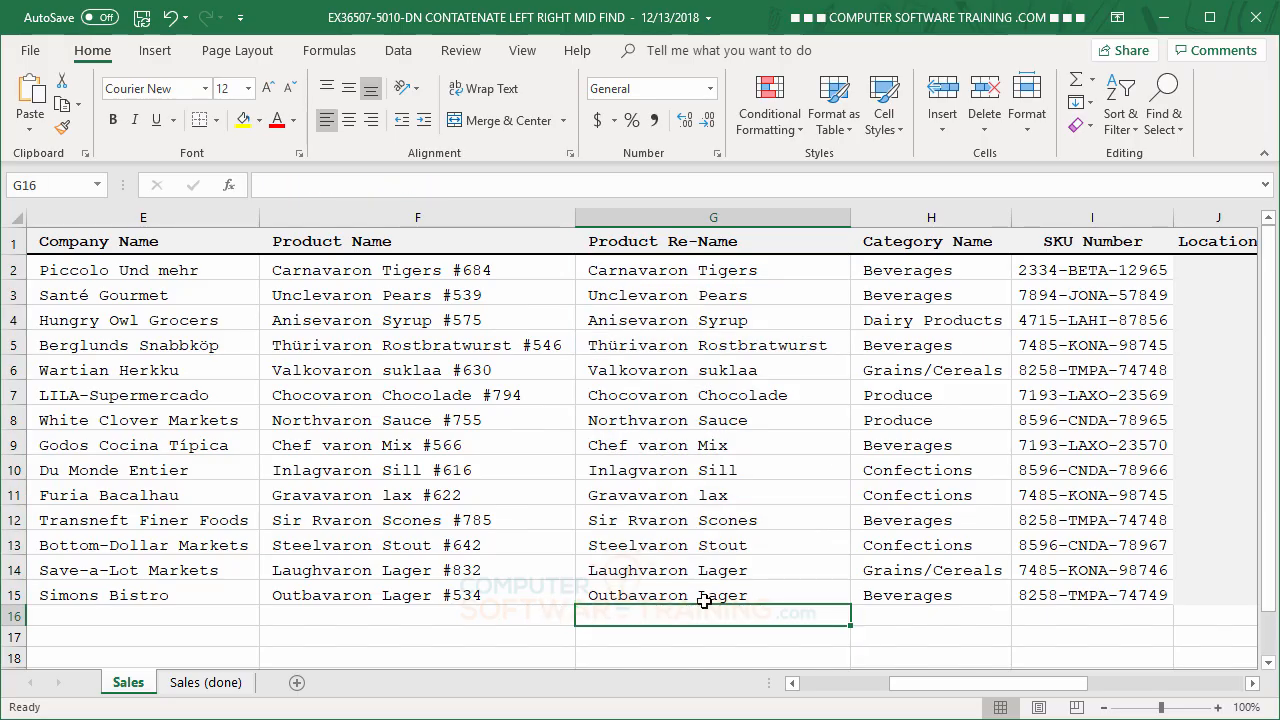
drag(655, 275, 706, 590)
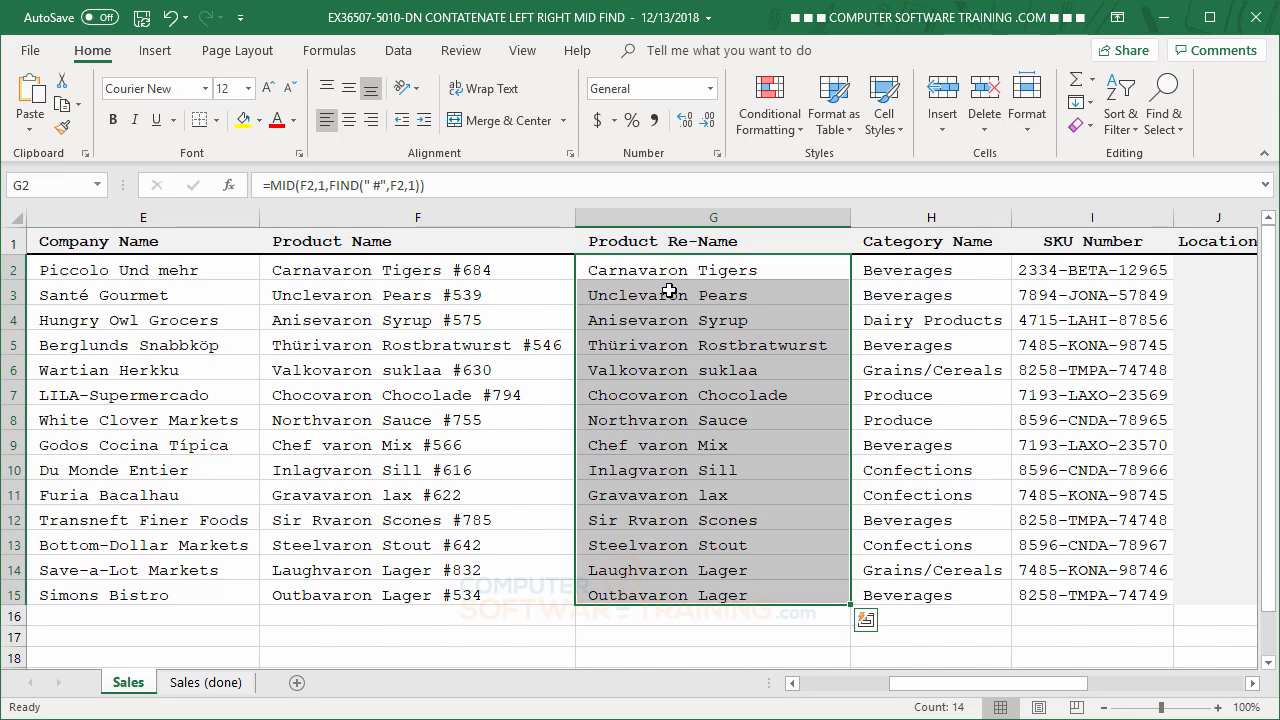
click(686, 347)
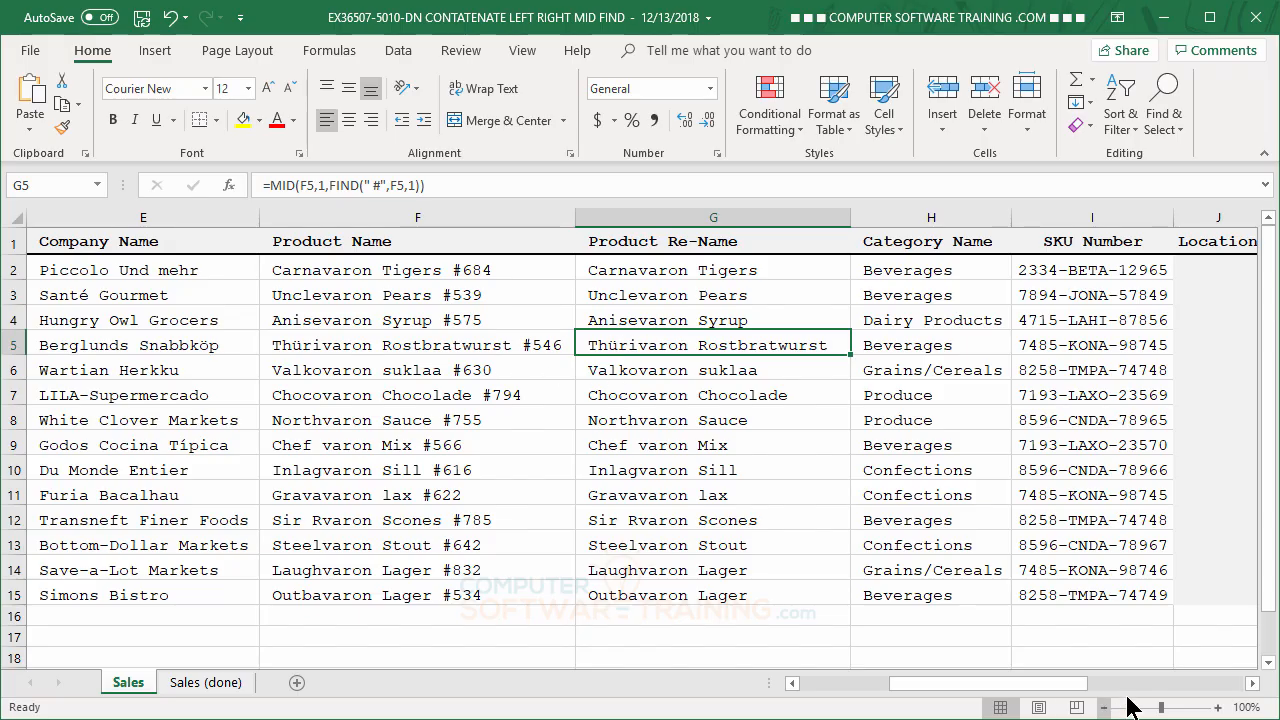
Step: Enter =LEFT(I2,4) in J2 under Location and copy the formula down the column through row 16
click(1252, 683)
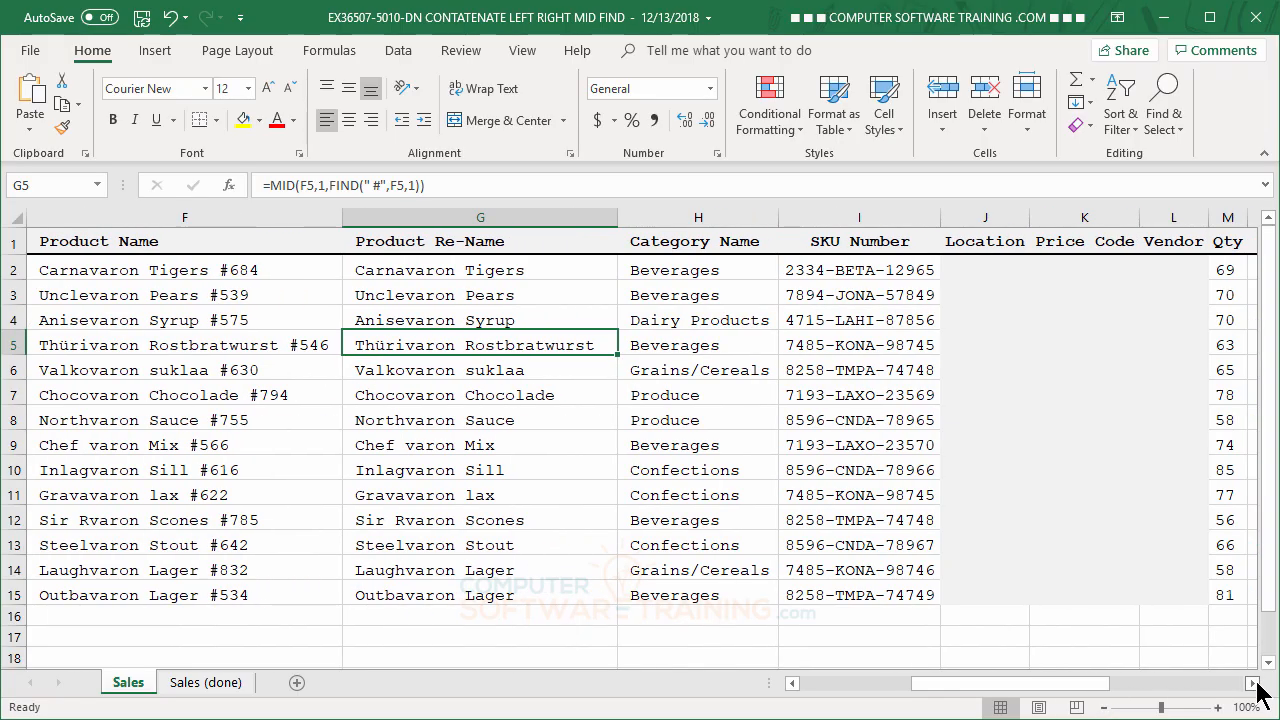
click(1252, 683)
click(1253, 684)
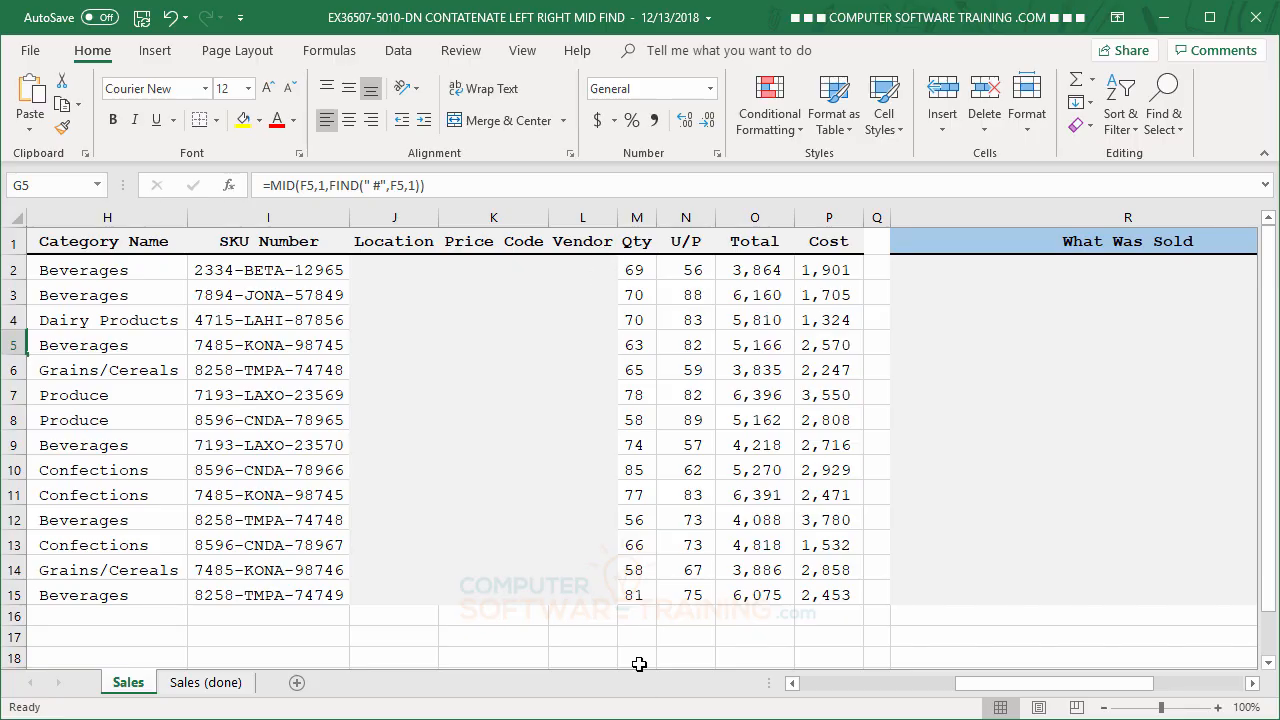
click(391, 269)
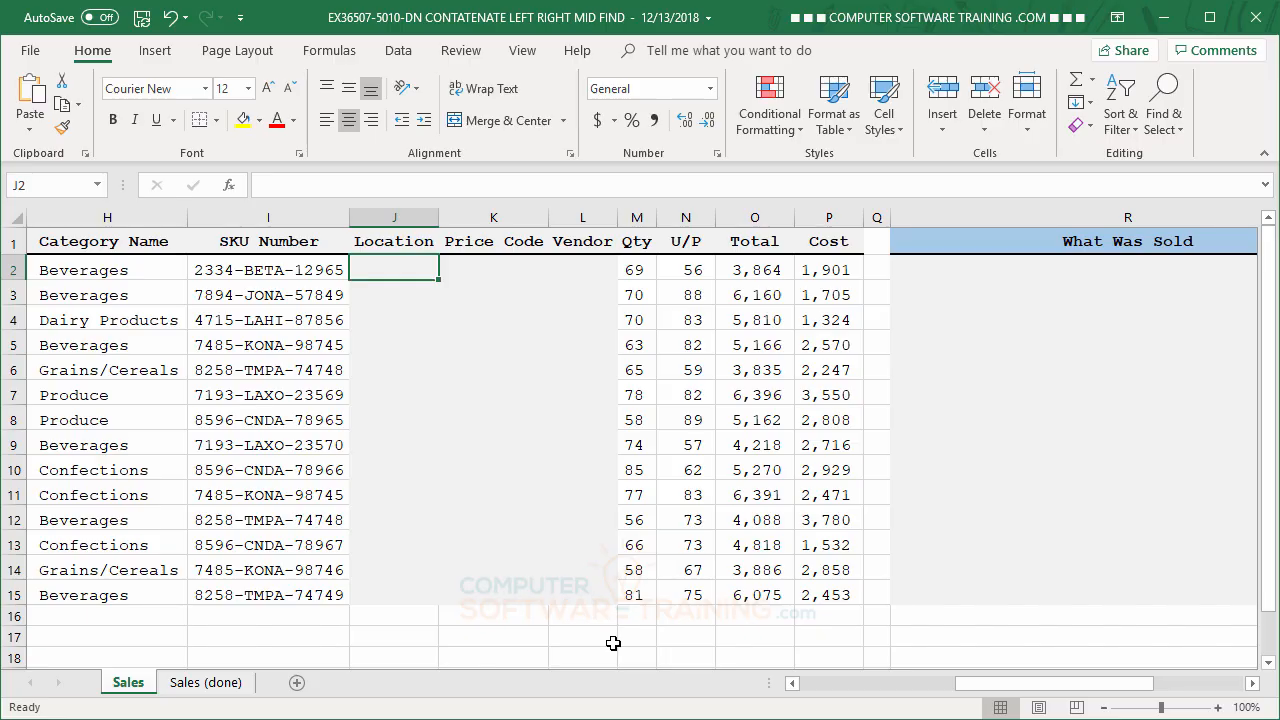
text(=le)
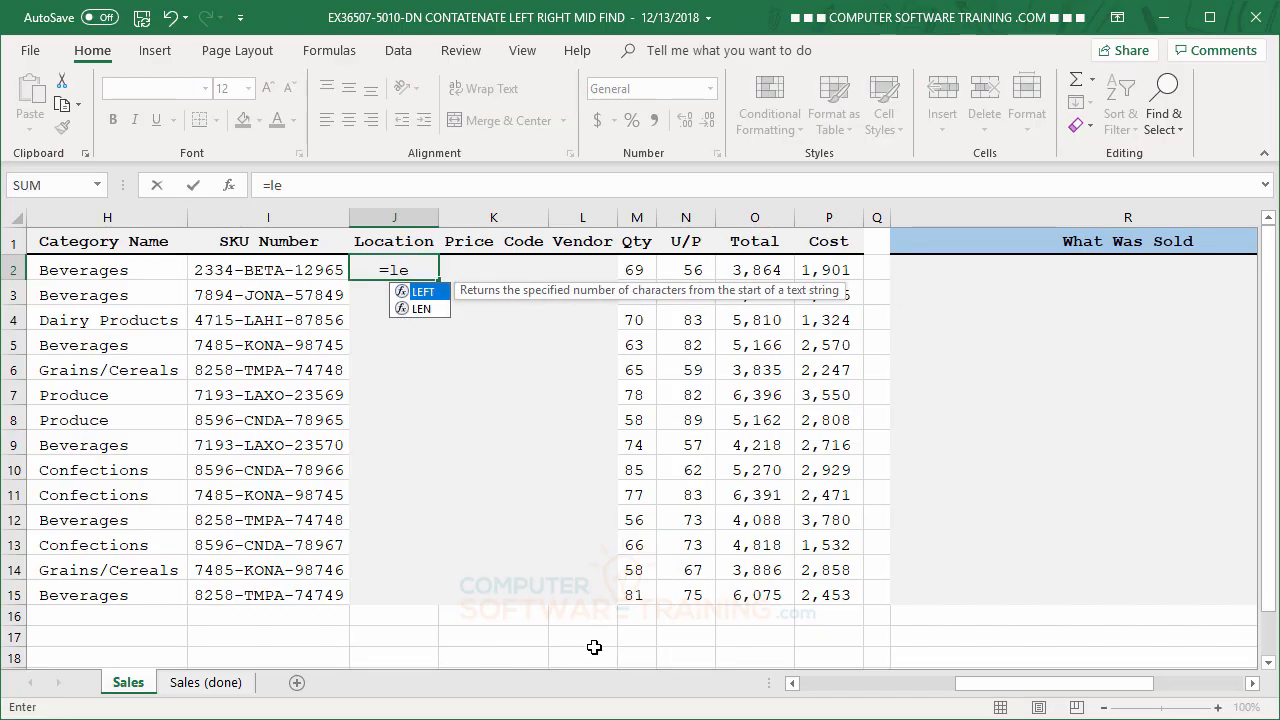
double_click(401, 290)
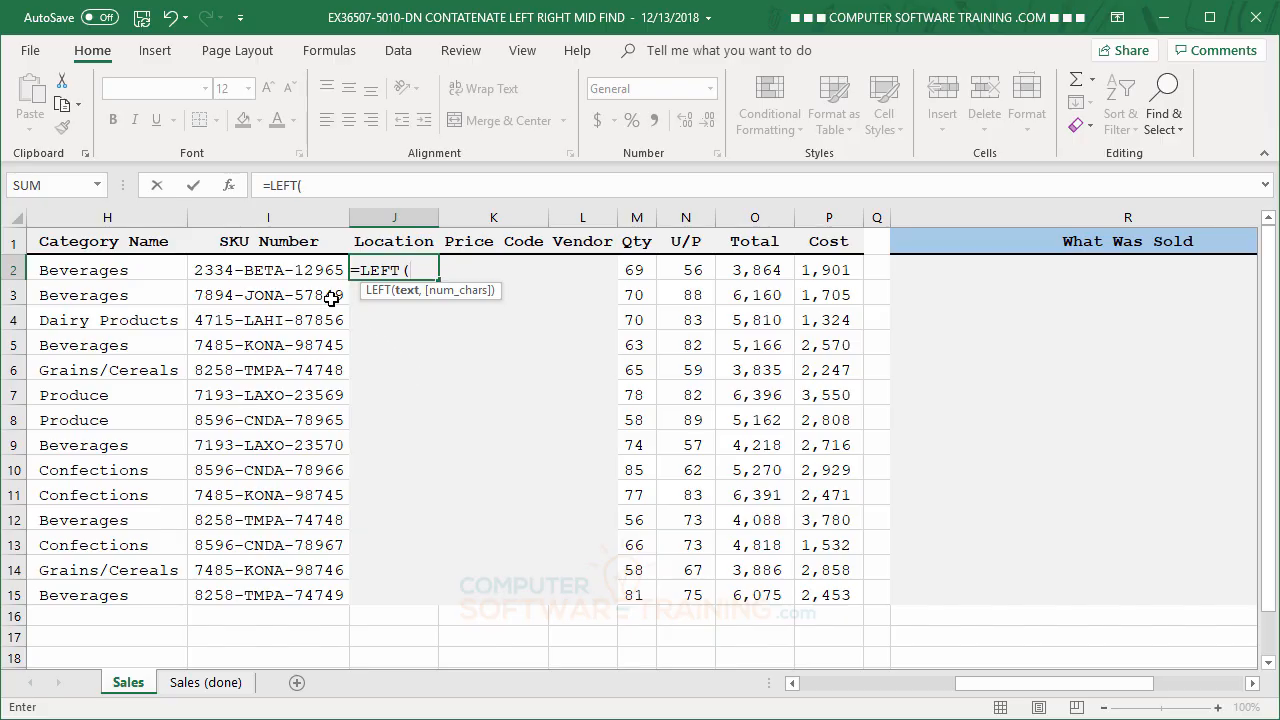
click(248, 270)
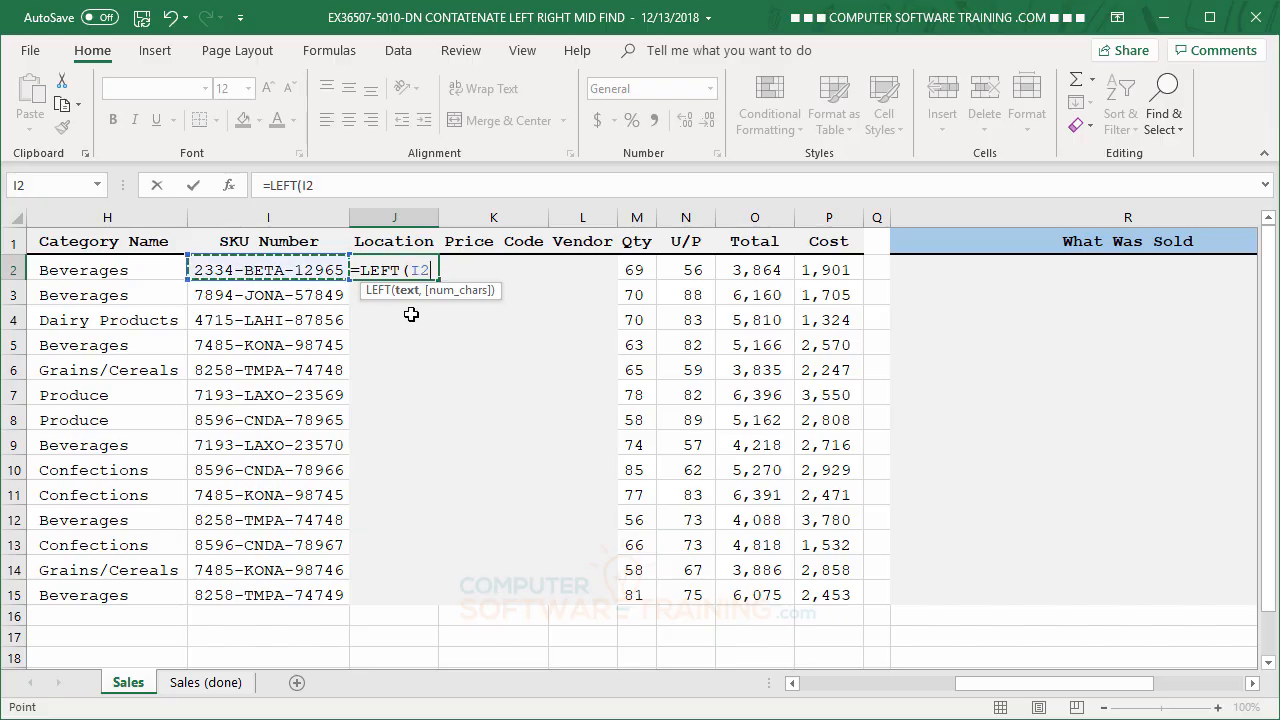
text(,)
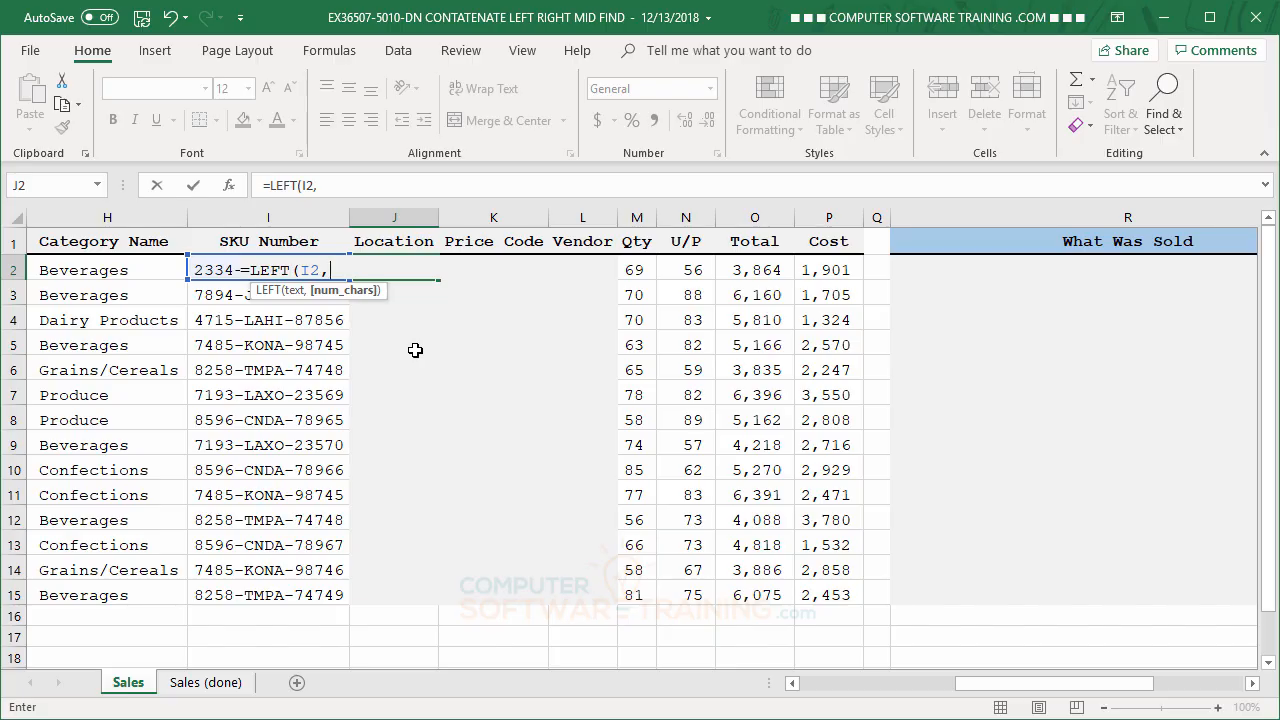
text(4))
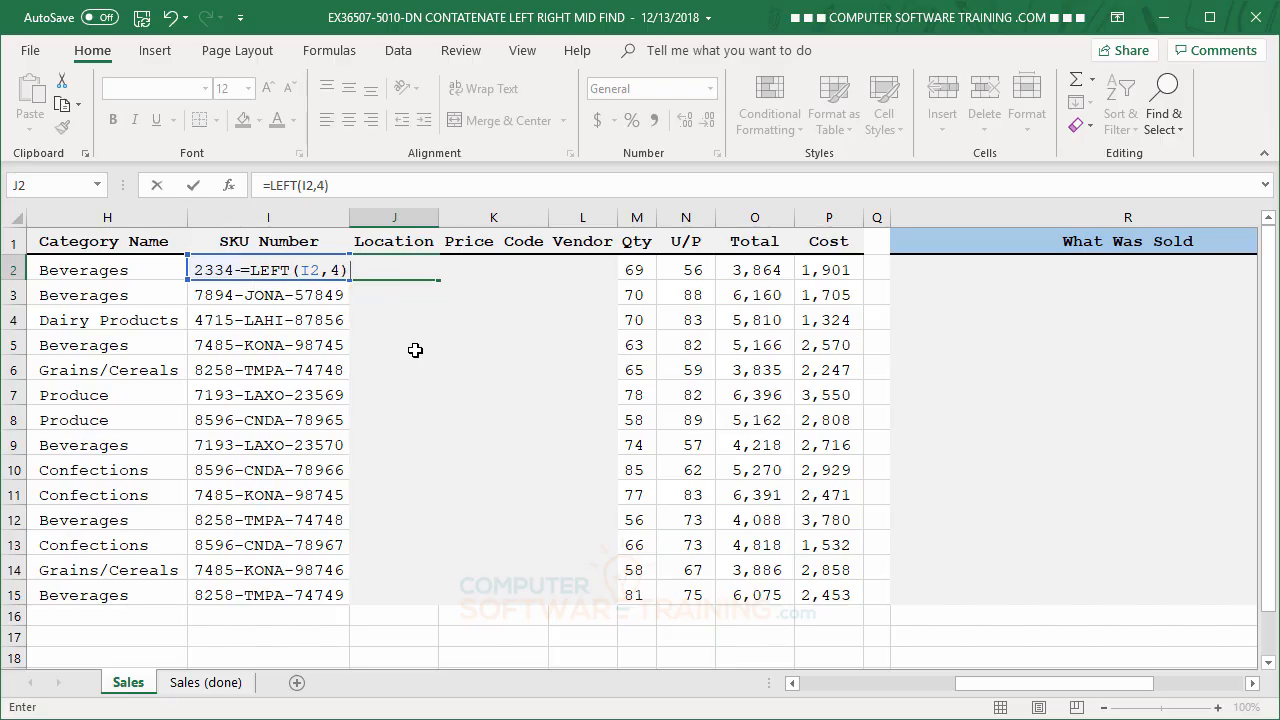
key(Return)
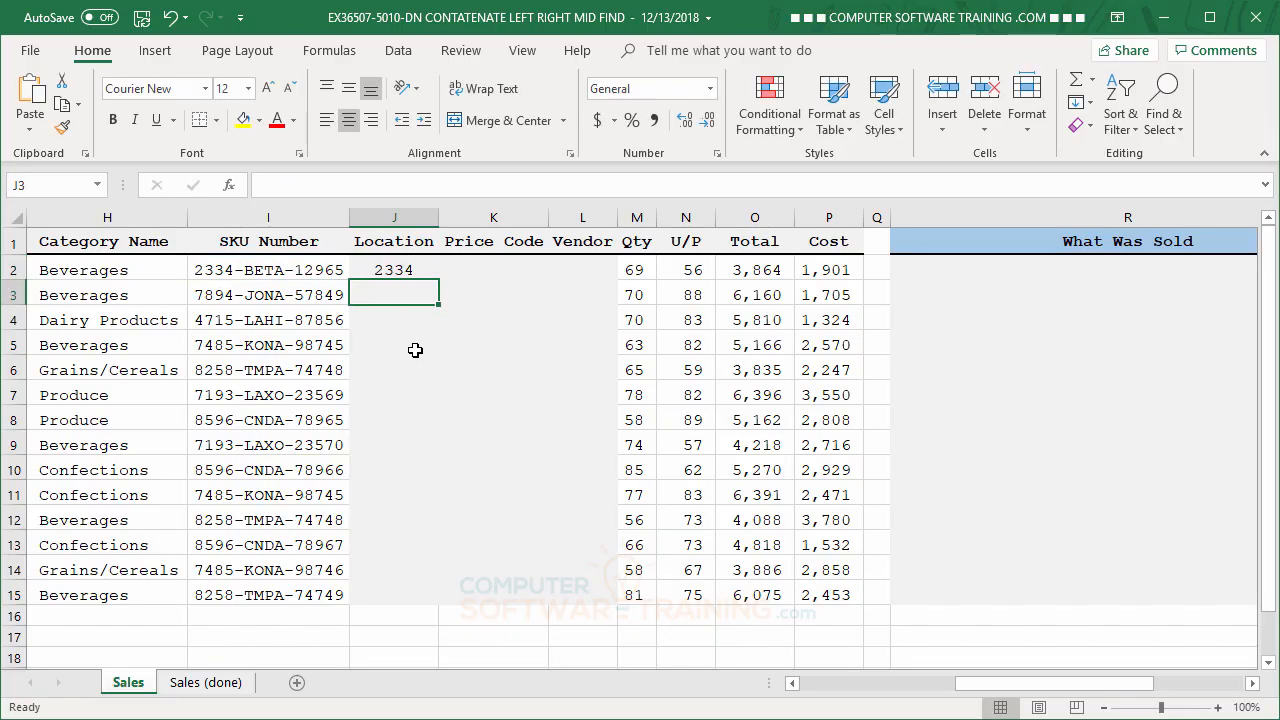
click(418, 272)
double_click(437, 279)
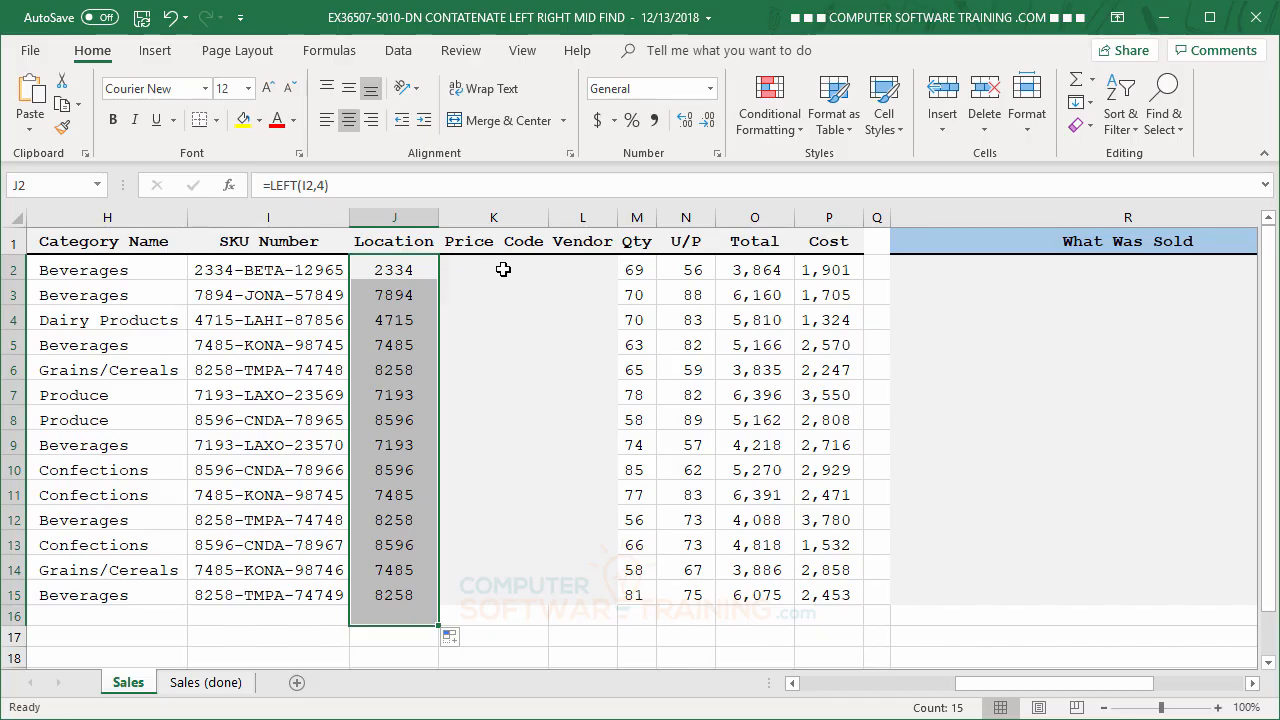
Step: Enter =MID(I2,6,4) in K2 under Price Code and copy the formula down the column through row 16
click(500, 268)
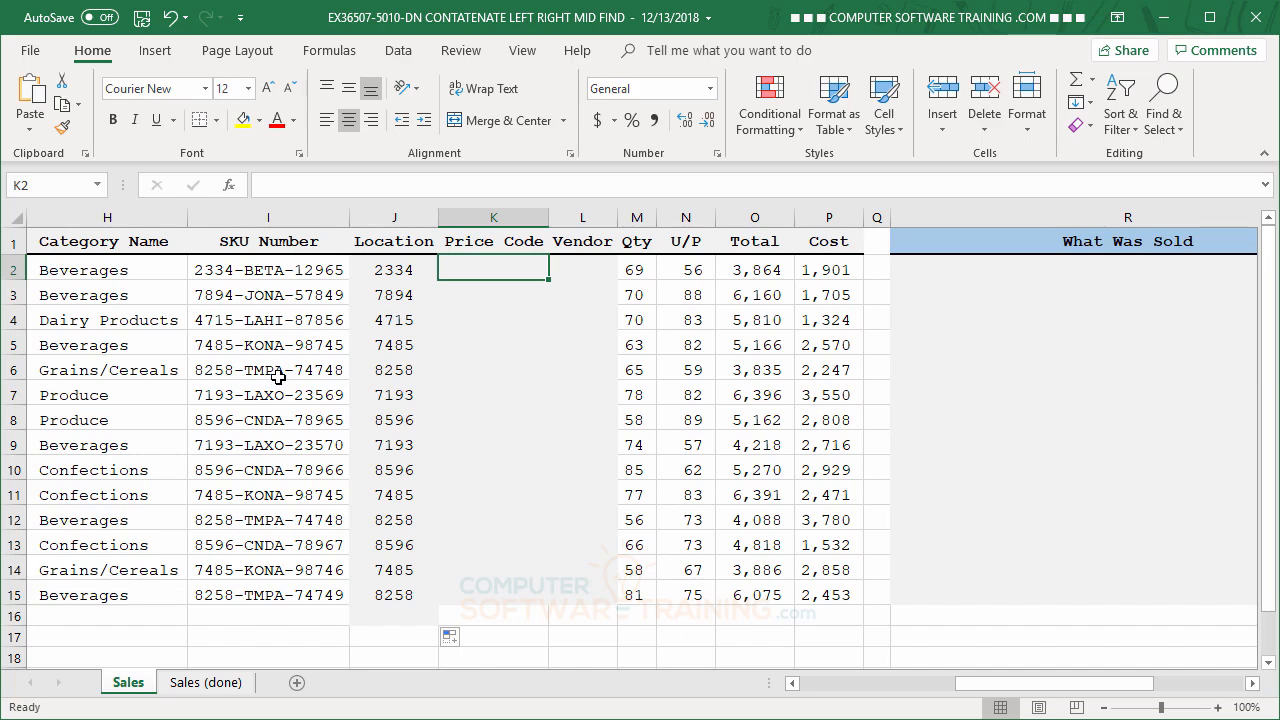
text(=mi)
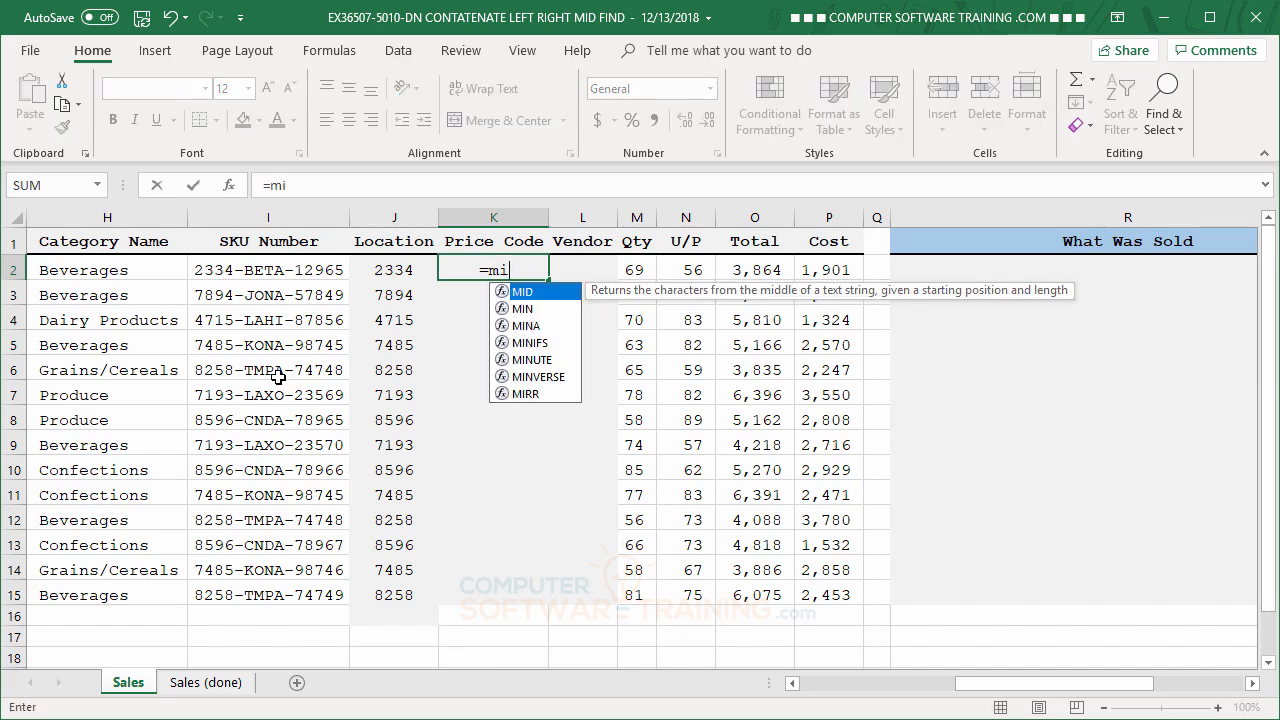
double_click(502, 292)
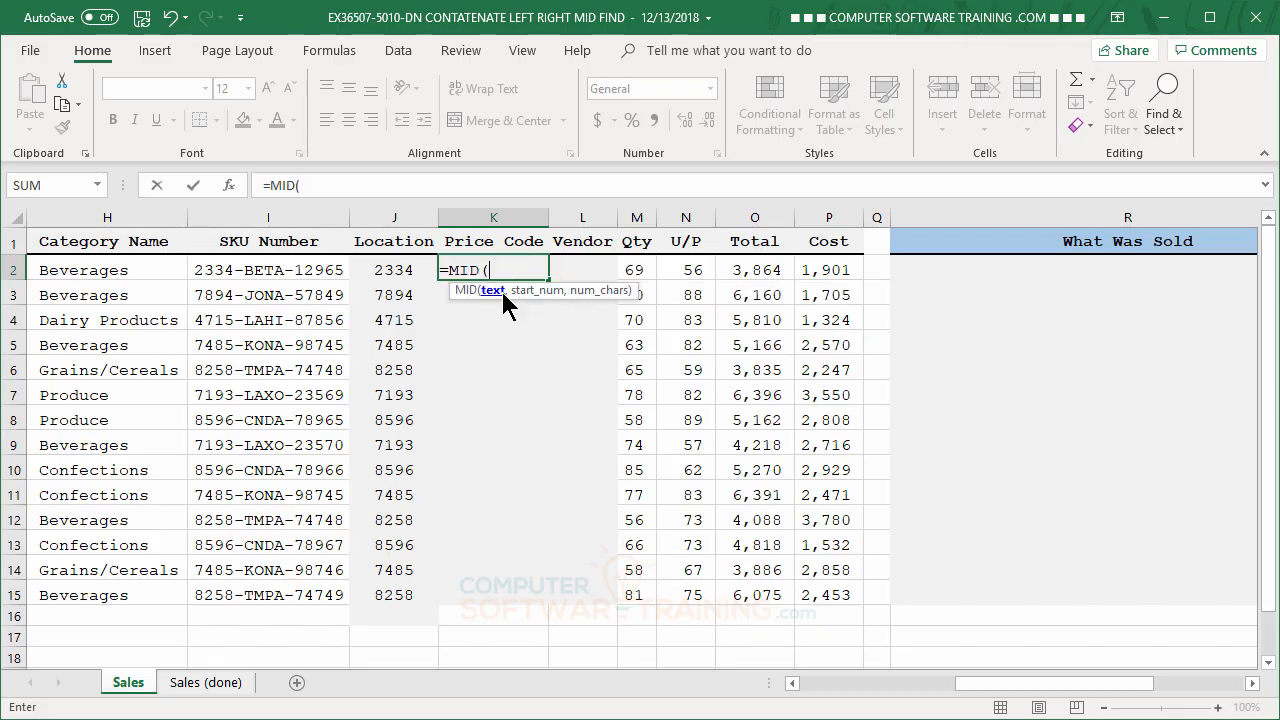
click(287, 272)
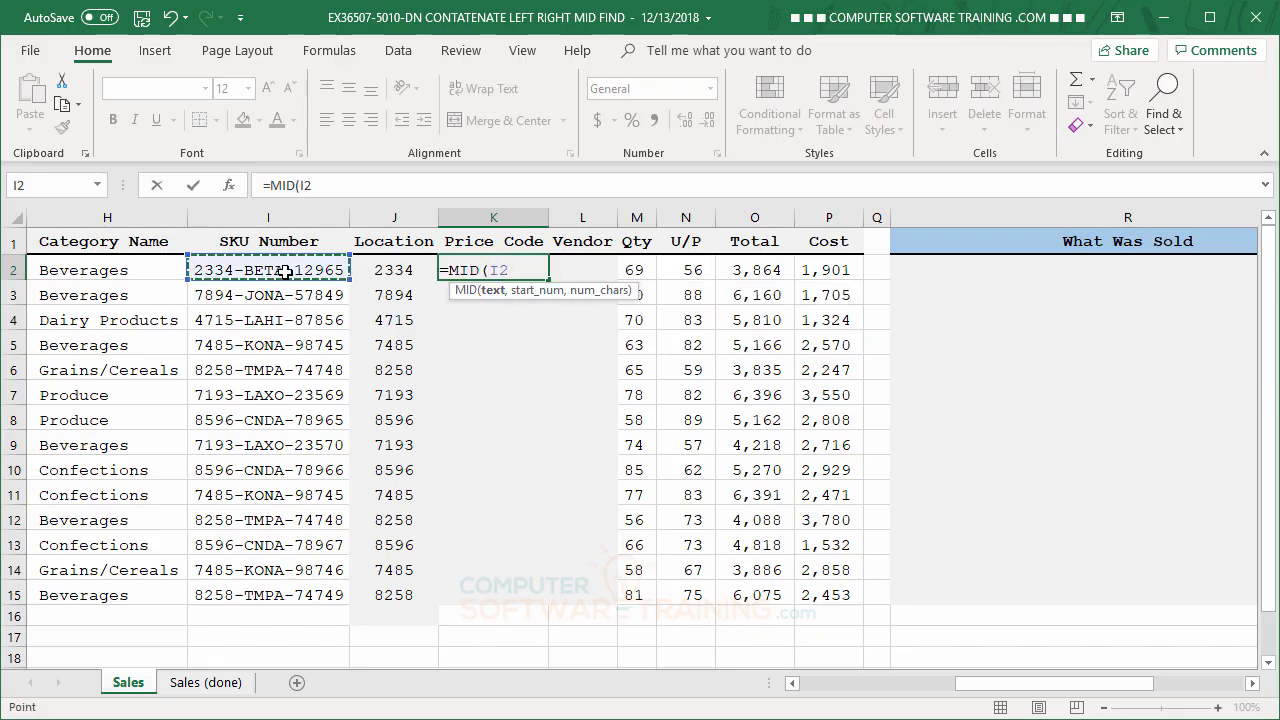
text(,)
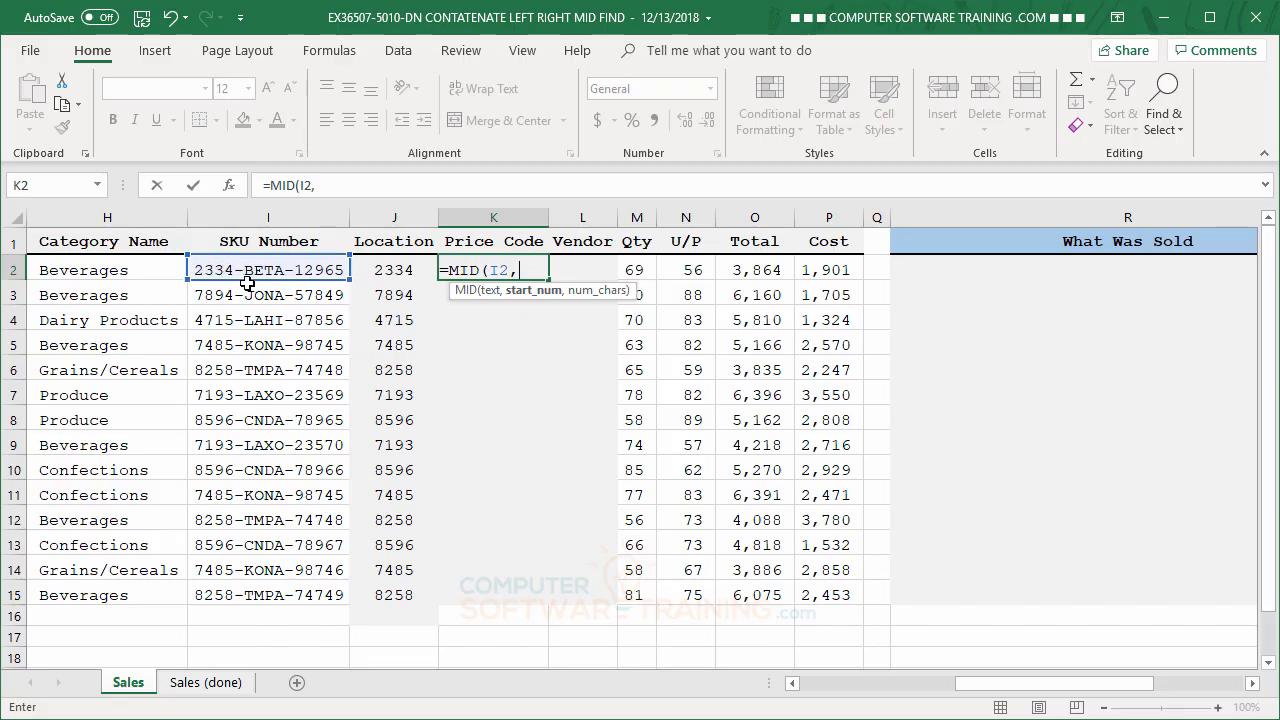
text(6,)
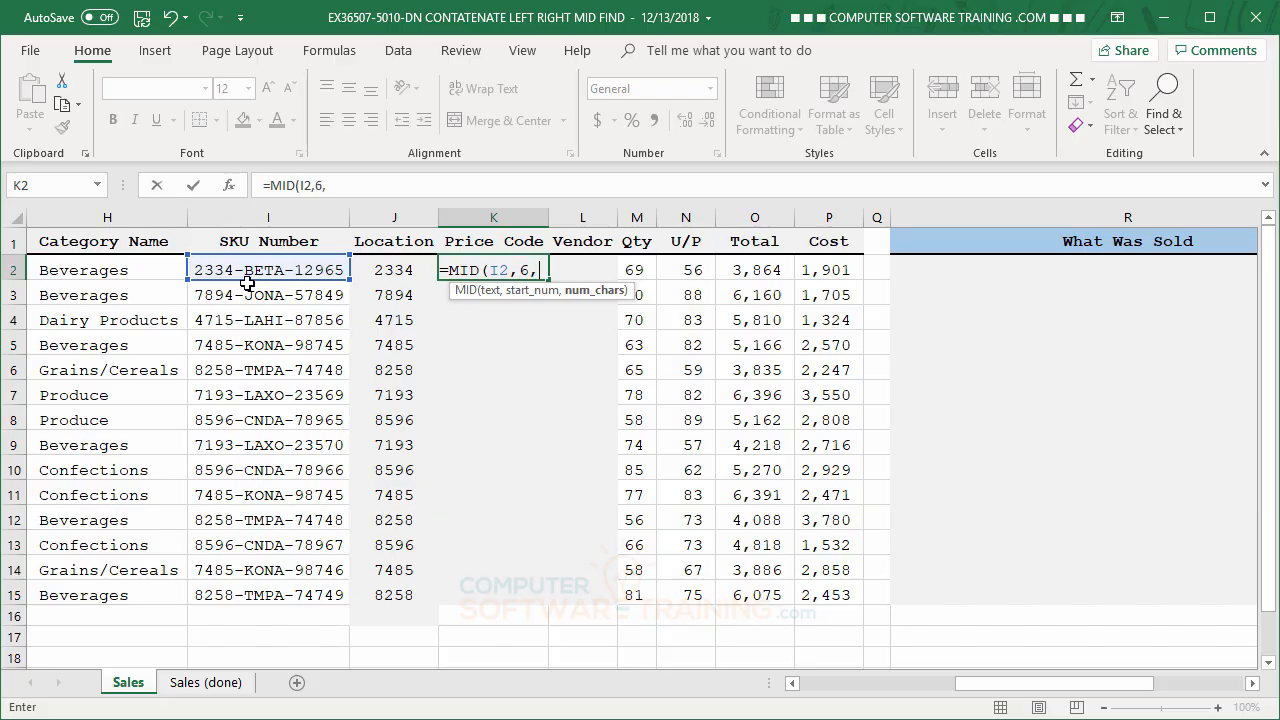
text(4)
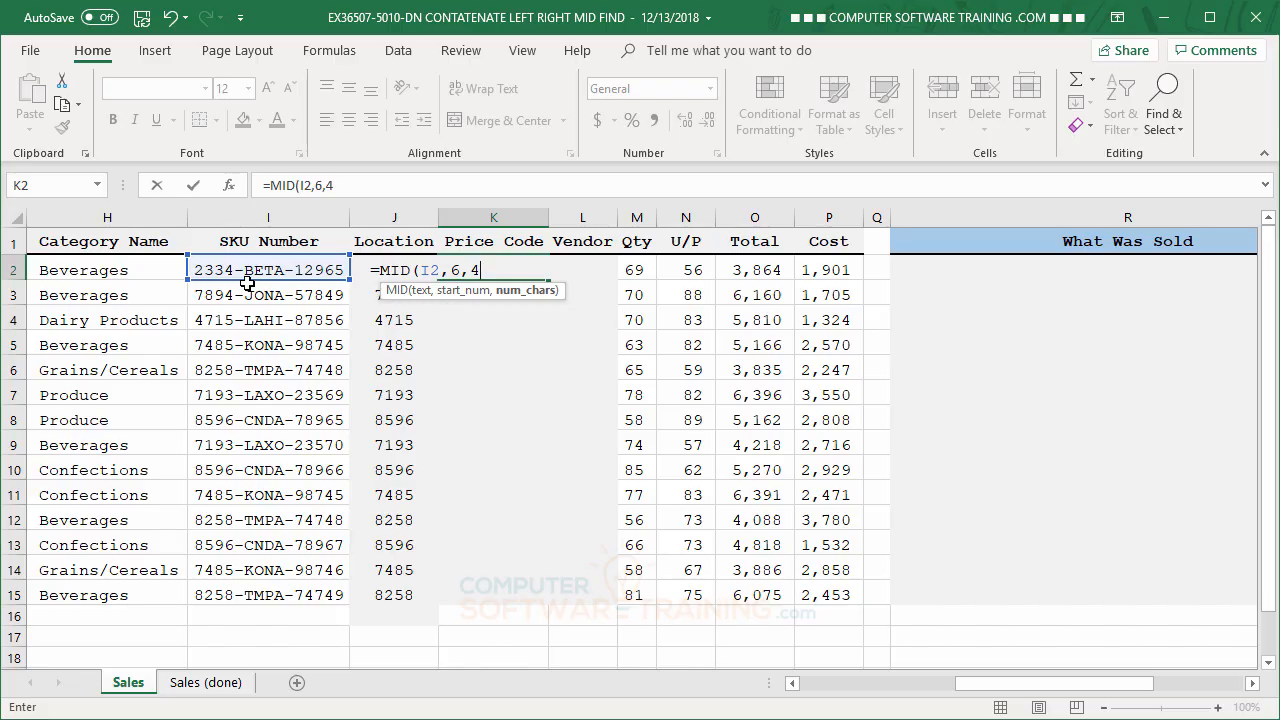
key(Return)
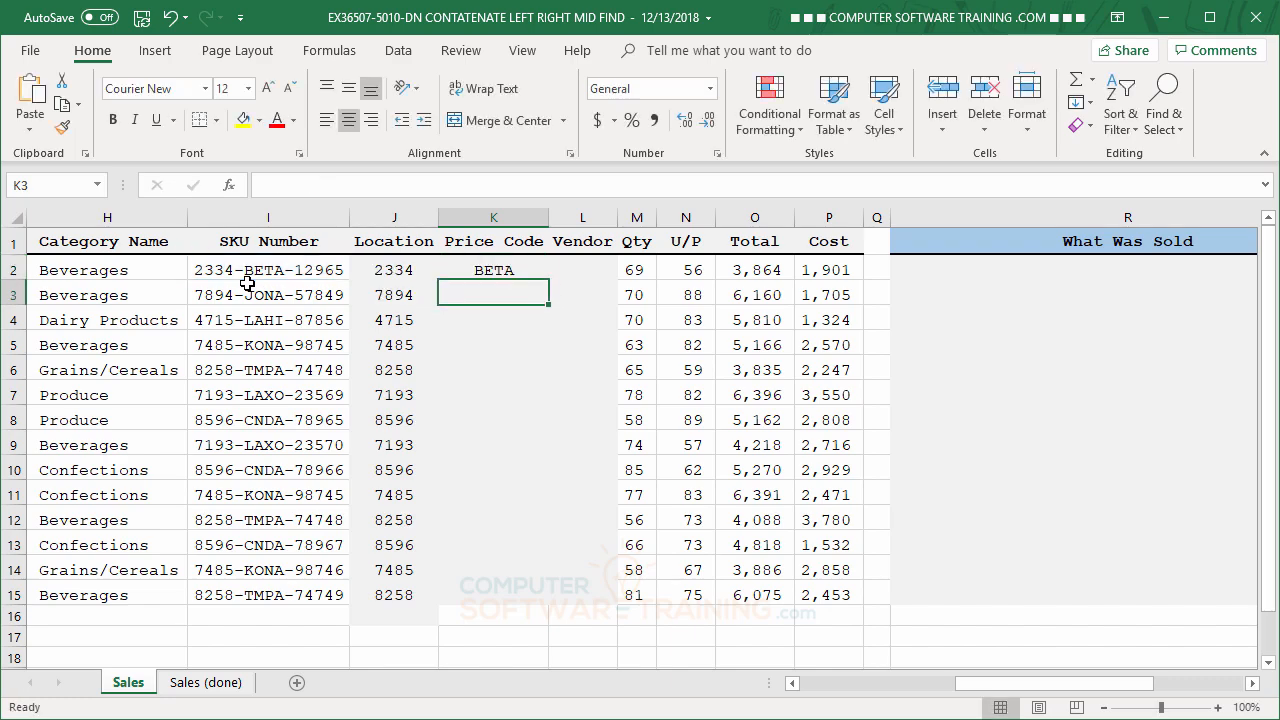
click(470, 272)
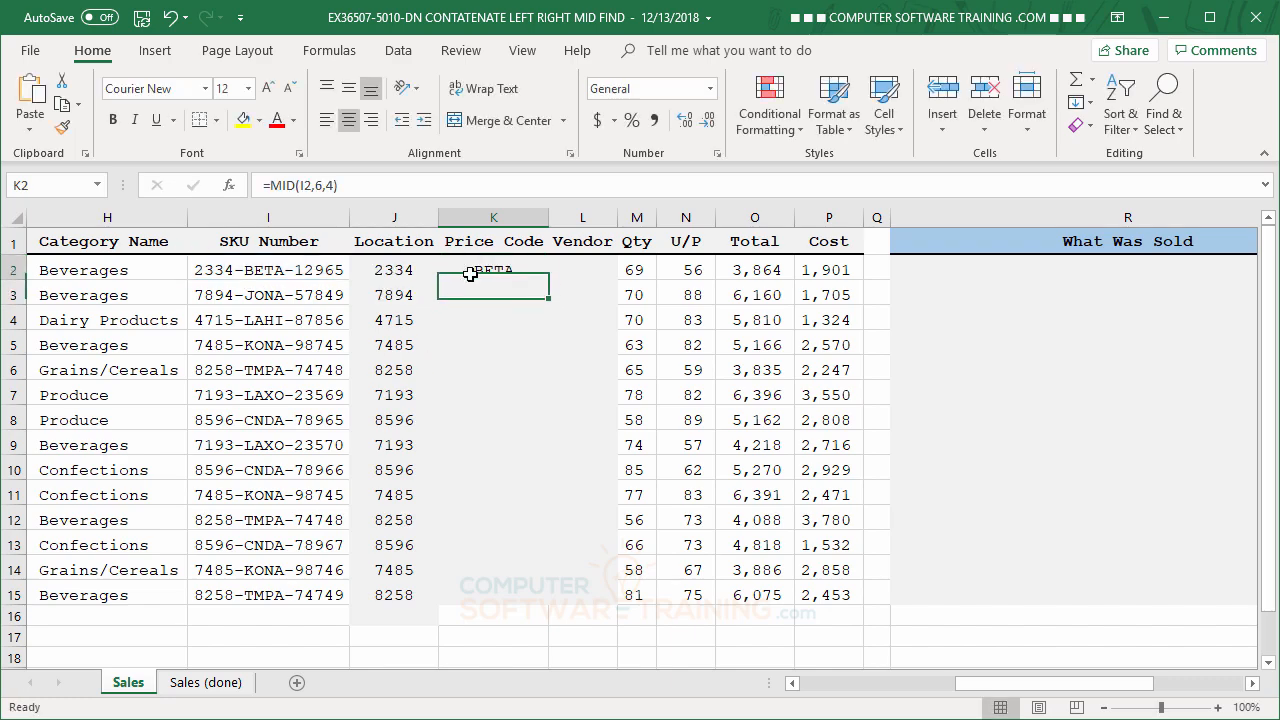
double_click(547, 281)
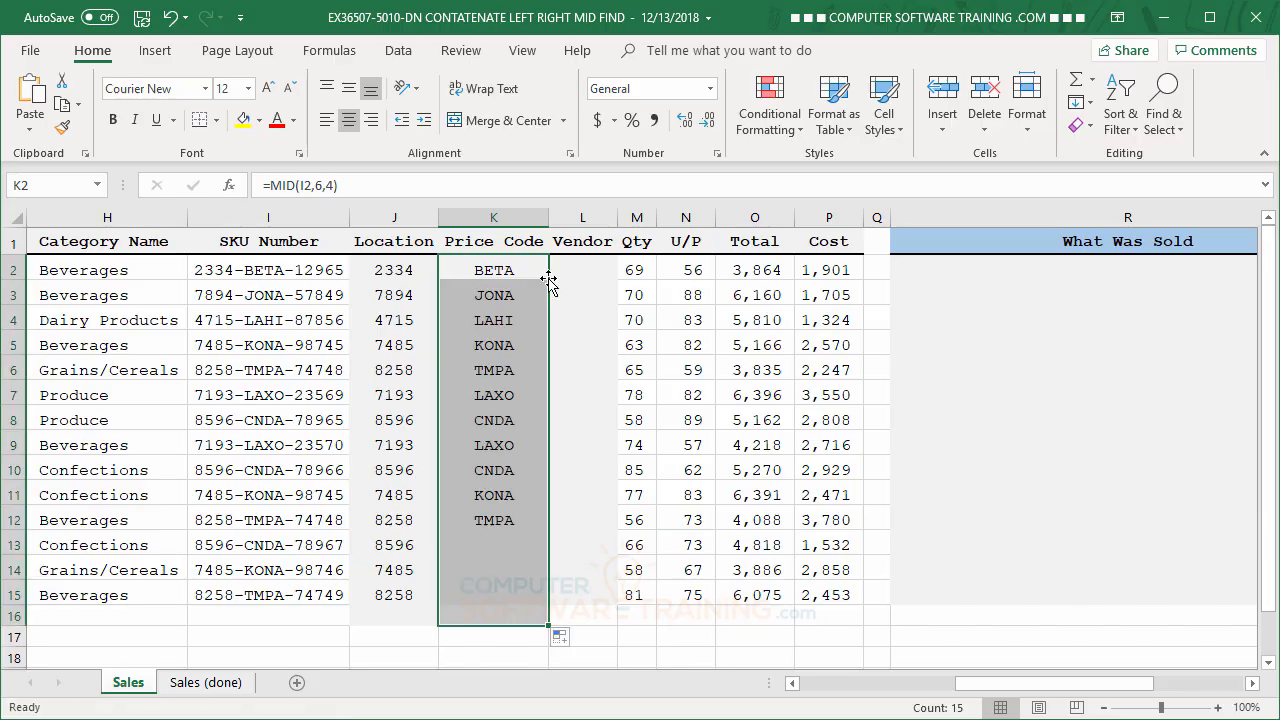
Step: Enter =RIGHT(I2,5) in L2 under Vendor and copy the formula down the column through row 16
click(572, 273)
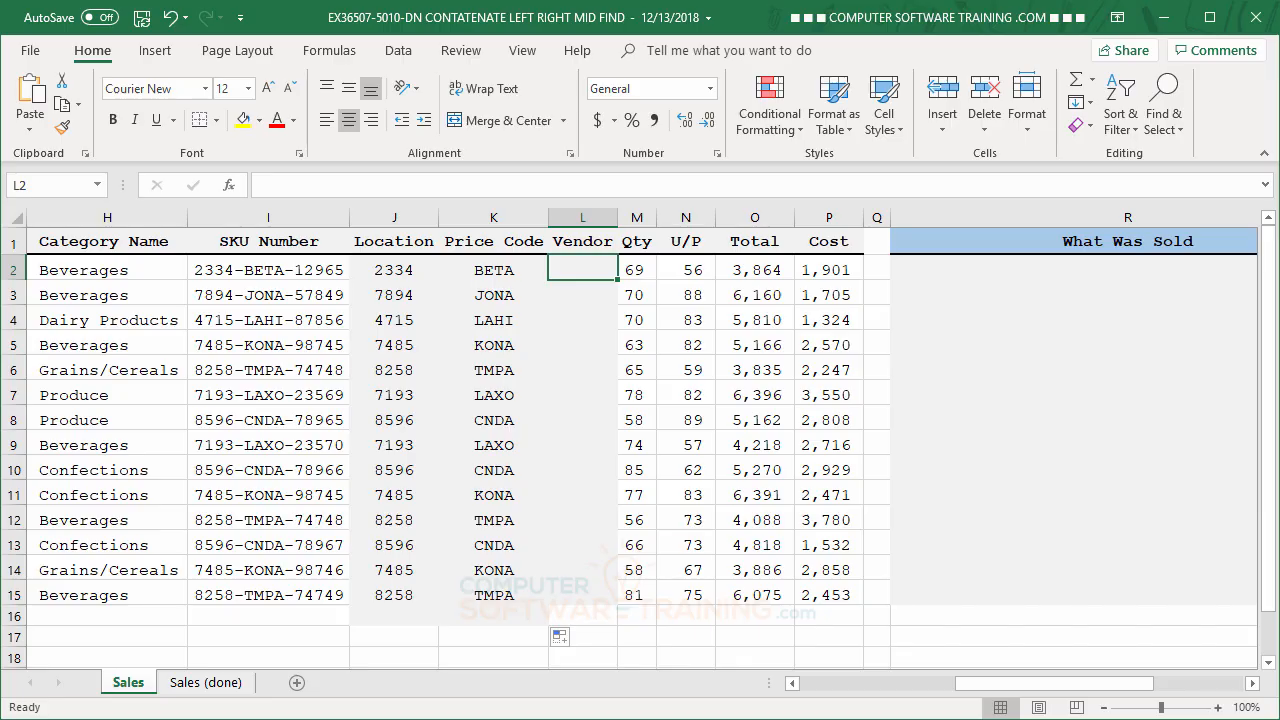
text(=ri)
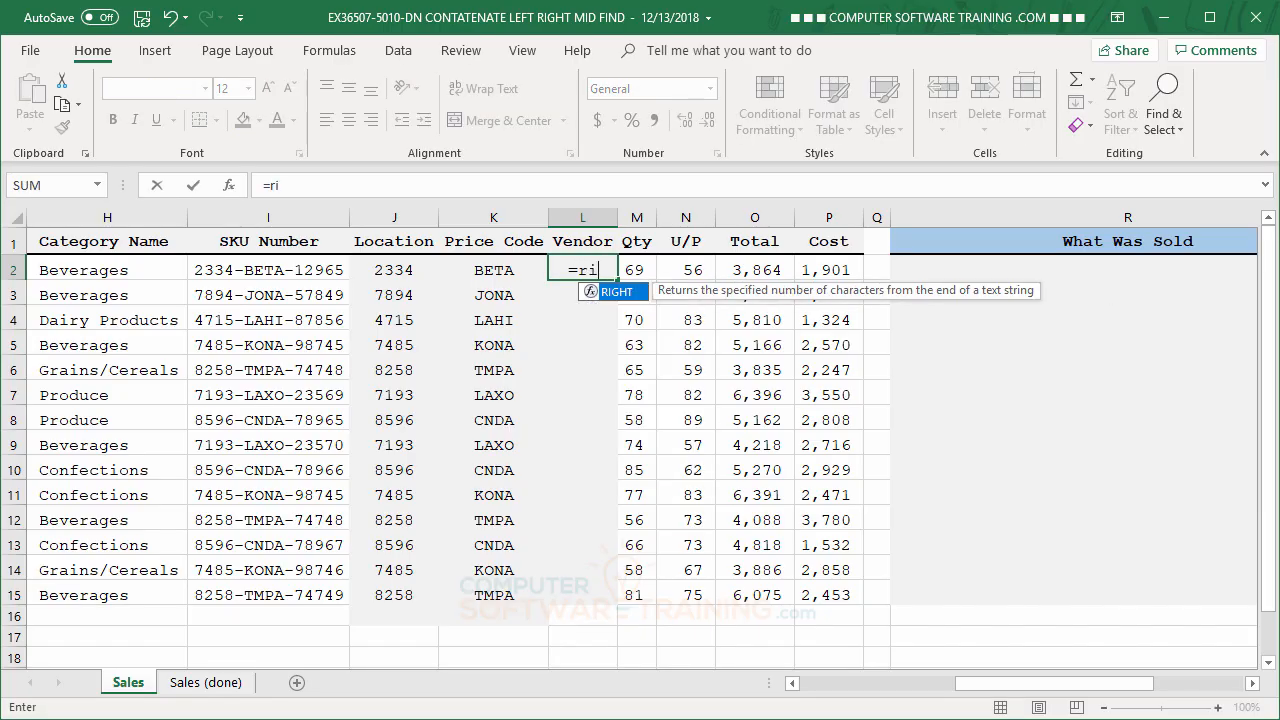
double_click(594, 291)
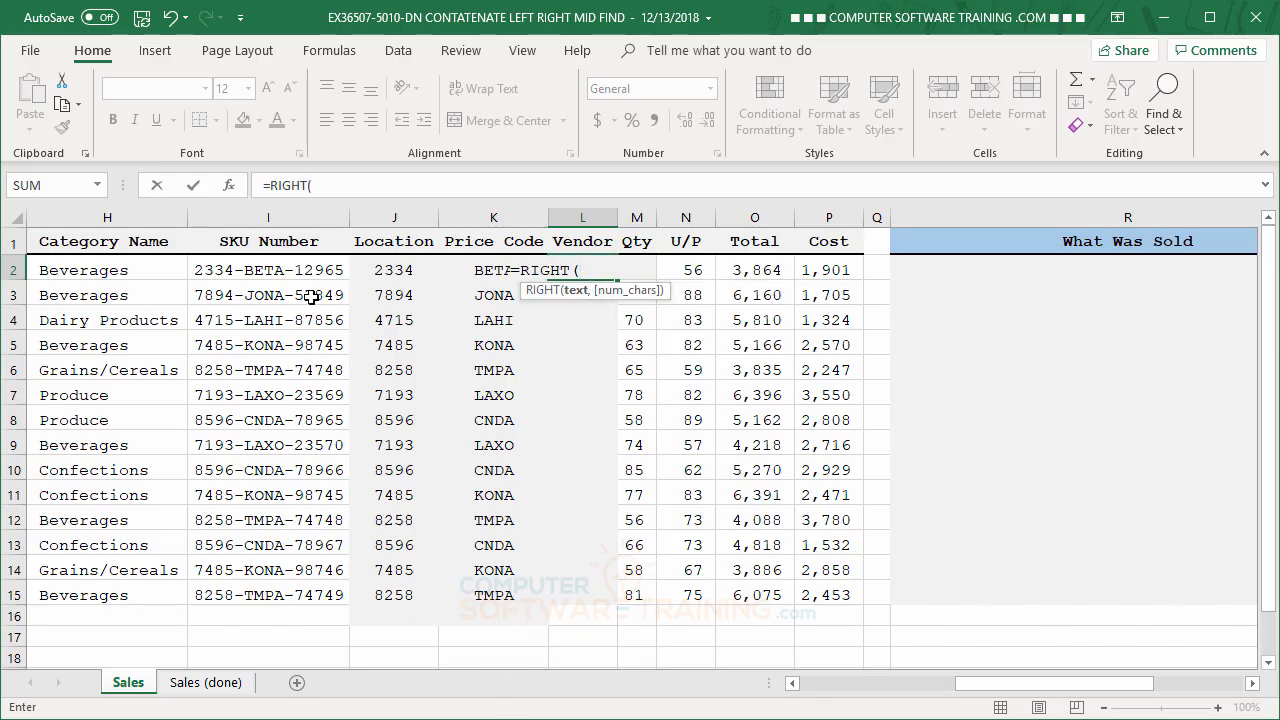
click(278, 271)
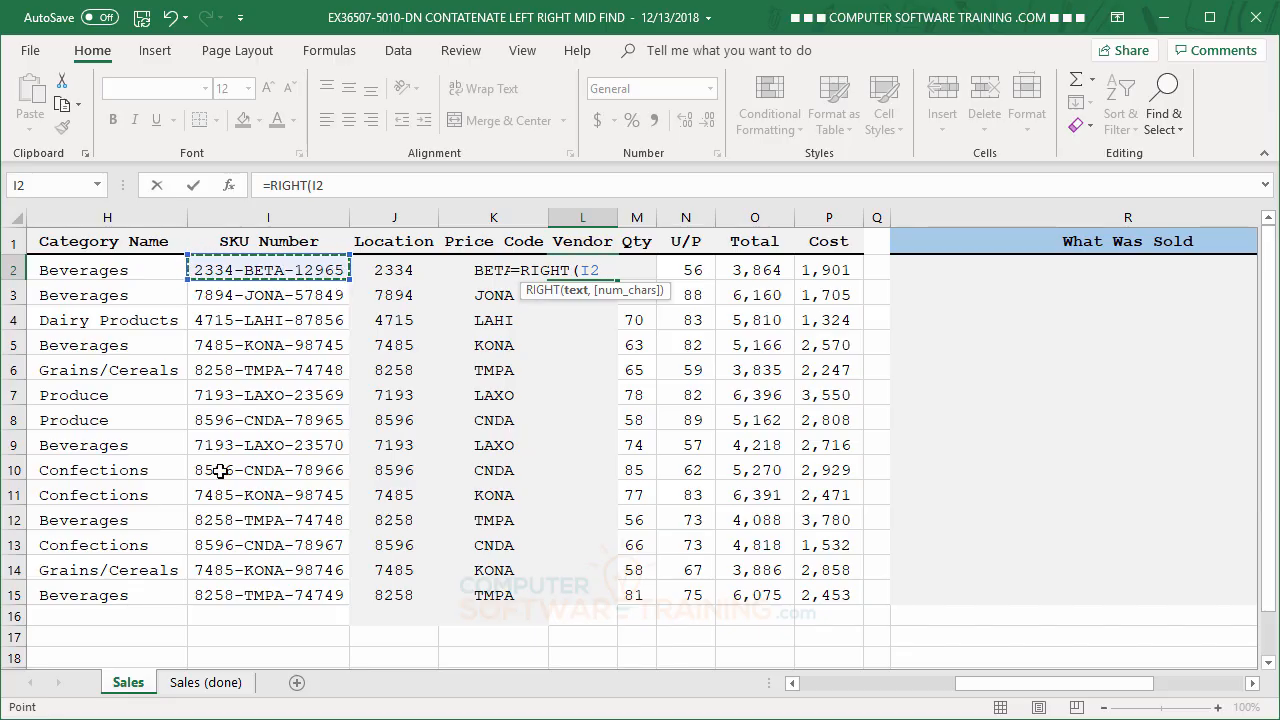
text(,5)
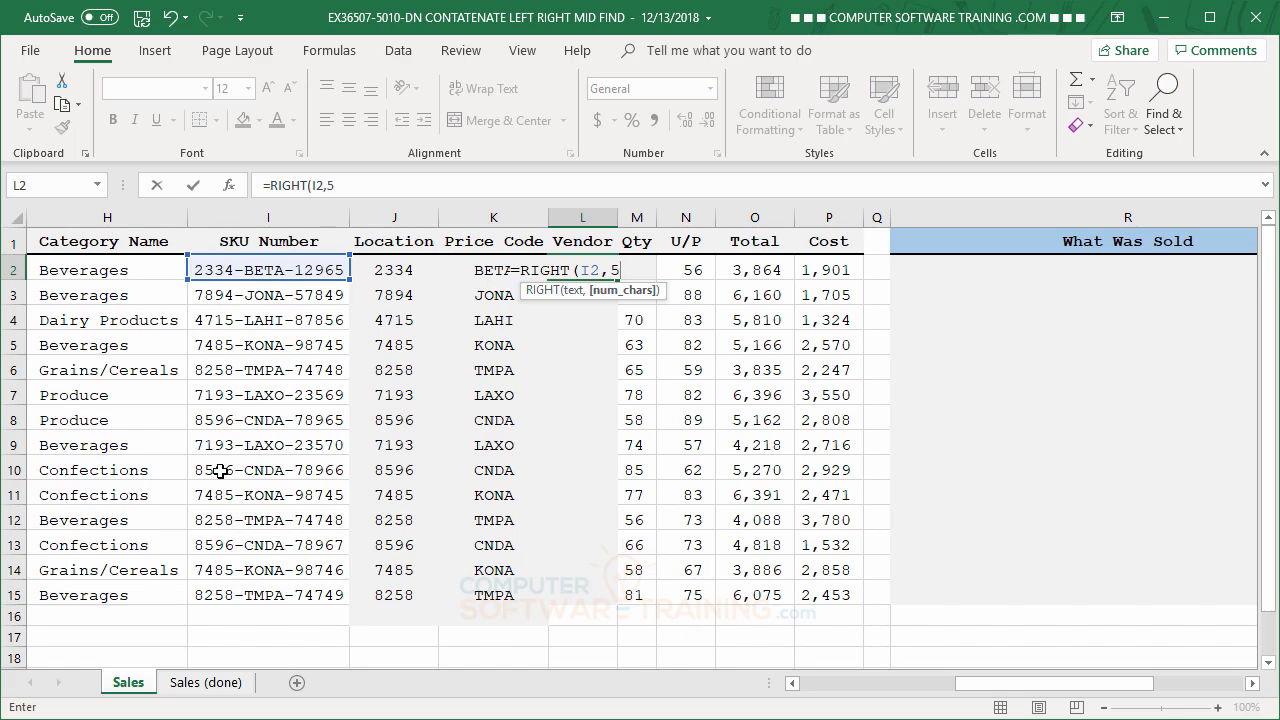
key(Return)
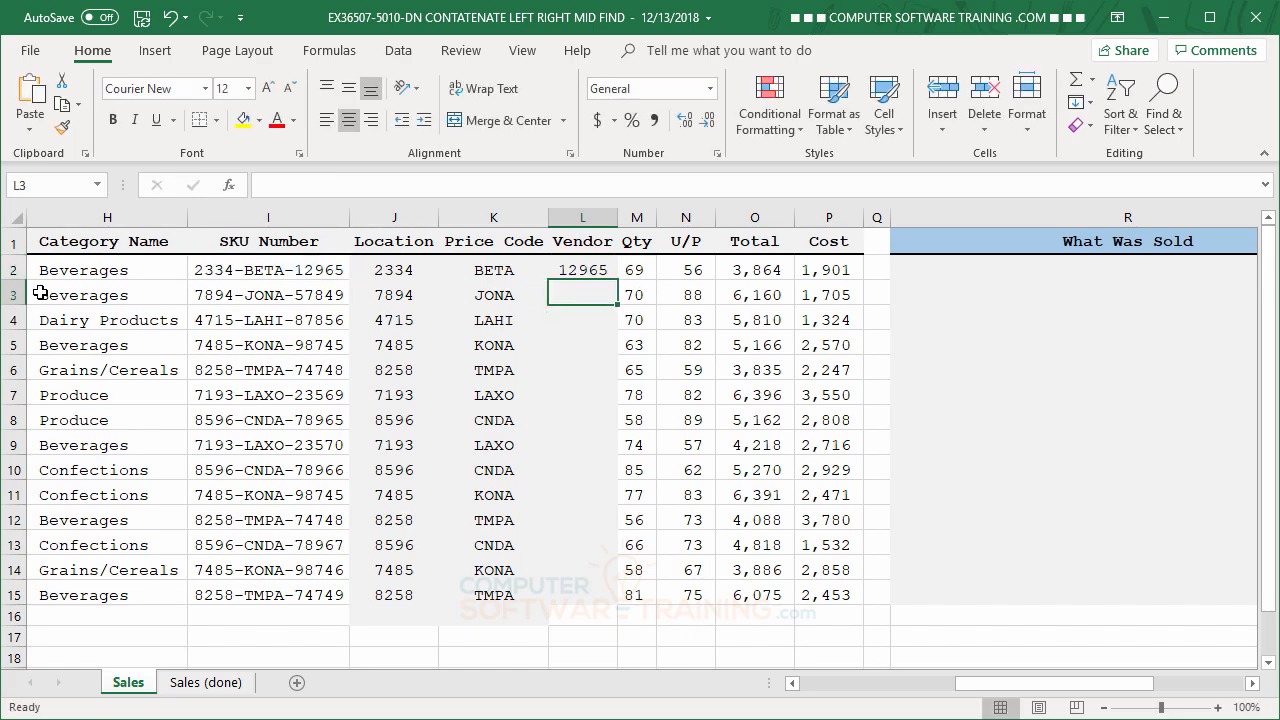
click(585, 272)
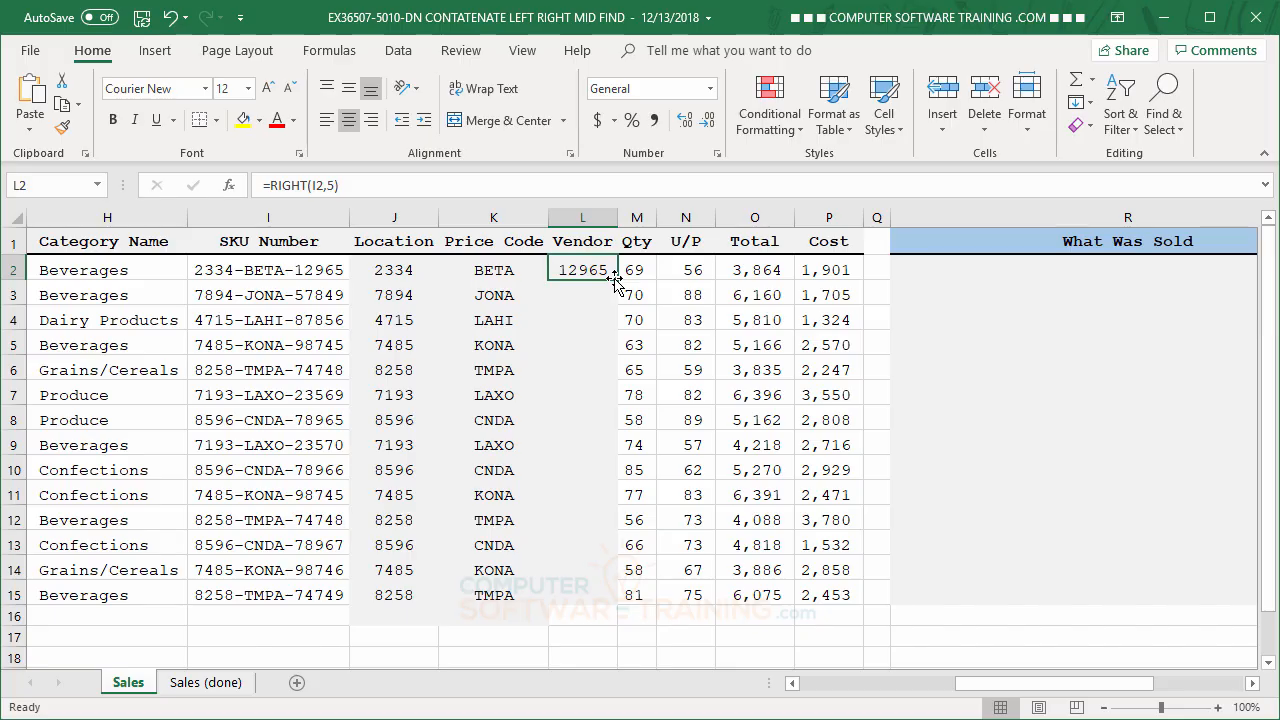
double_click(616, 282)
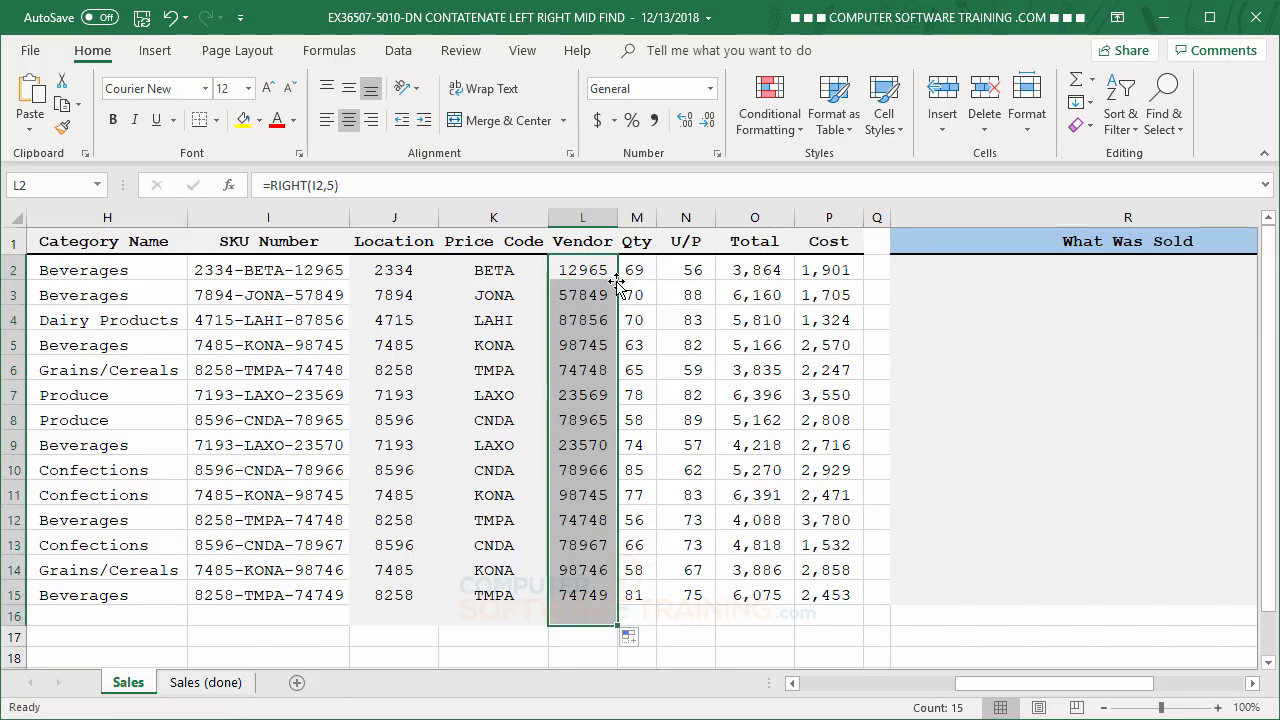
click(715, 296)
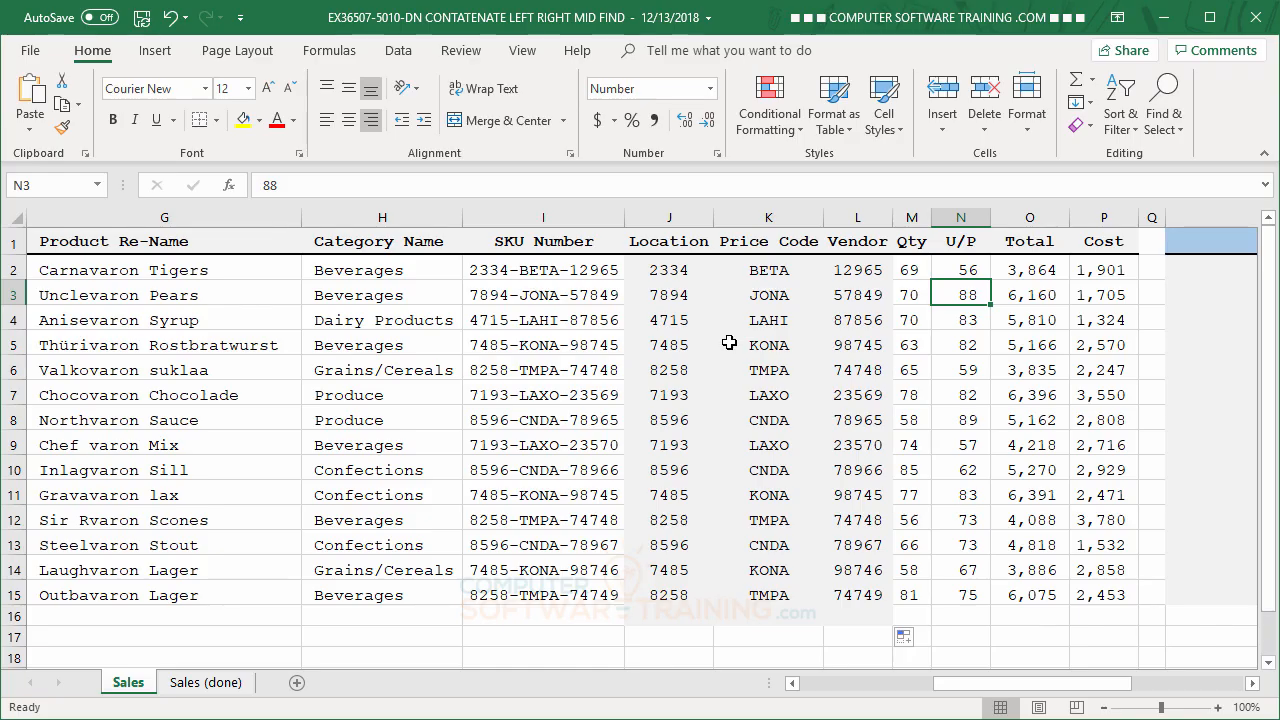
Step: Review the Sales sheet's columns and the finished What Was Sold formula on the Sales (done) sheet, returning to Sales
drag(987, 690, 870, 690)
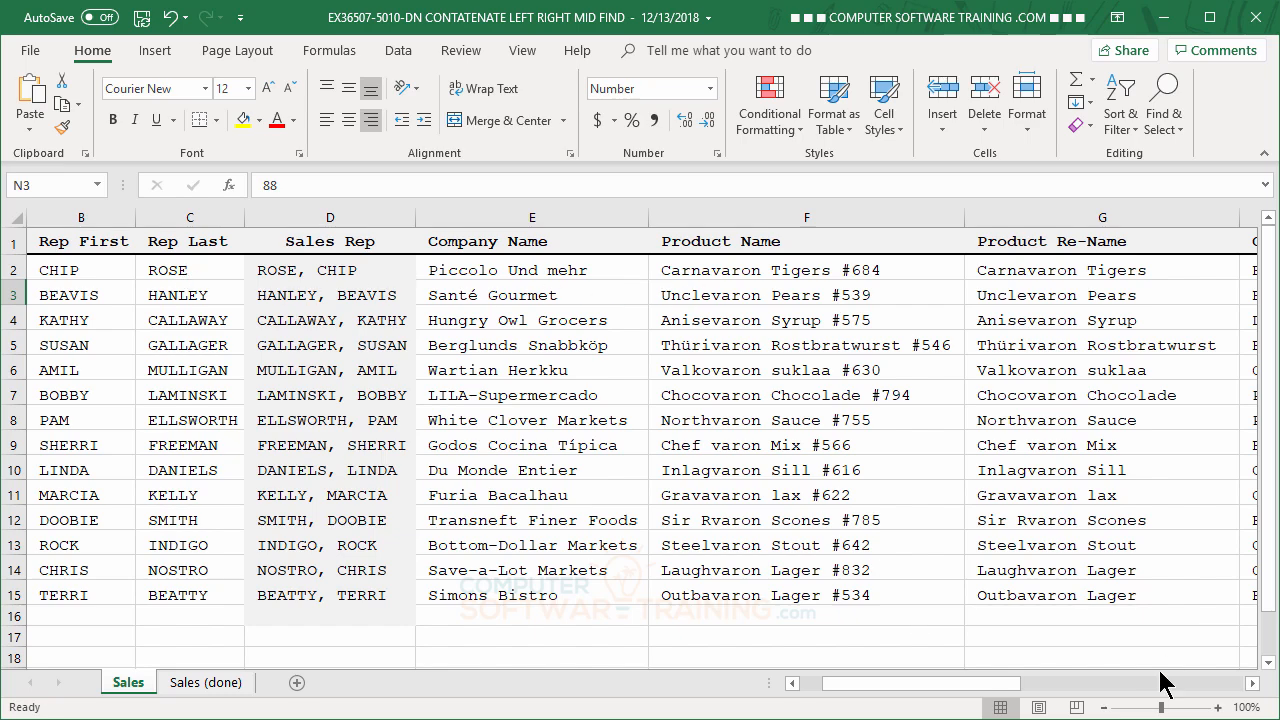
drag(972, 688, 1106, 688)
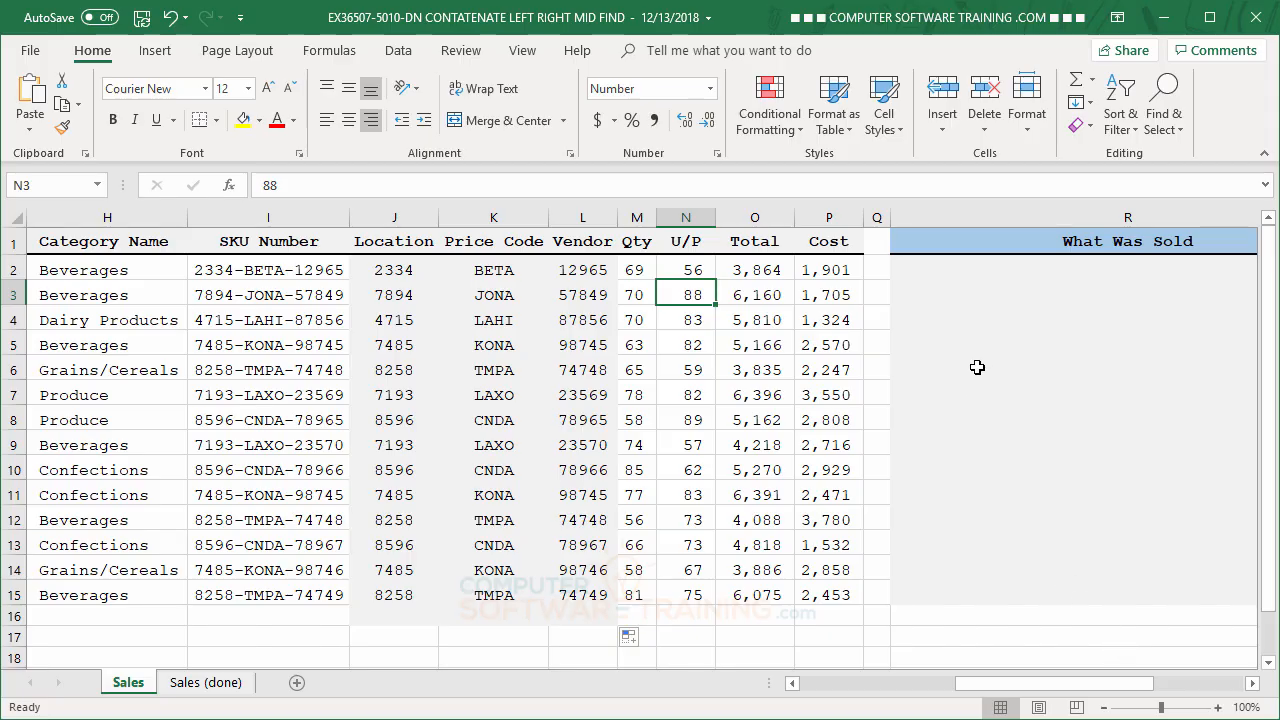
click(210, 683)
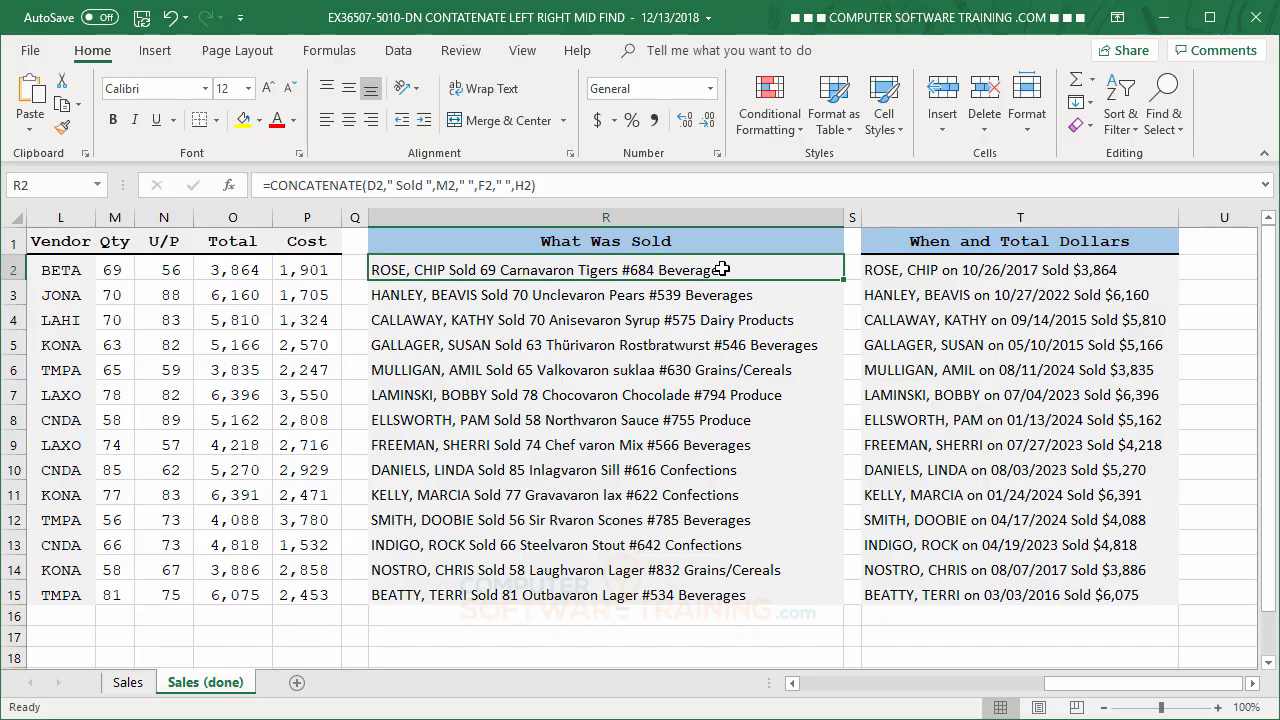
click(130, 686)
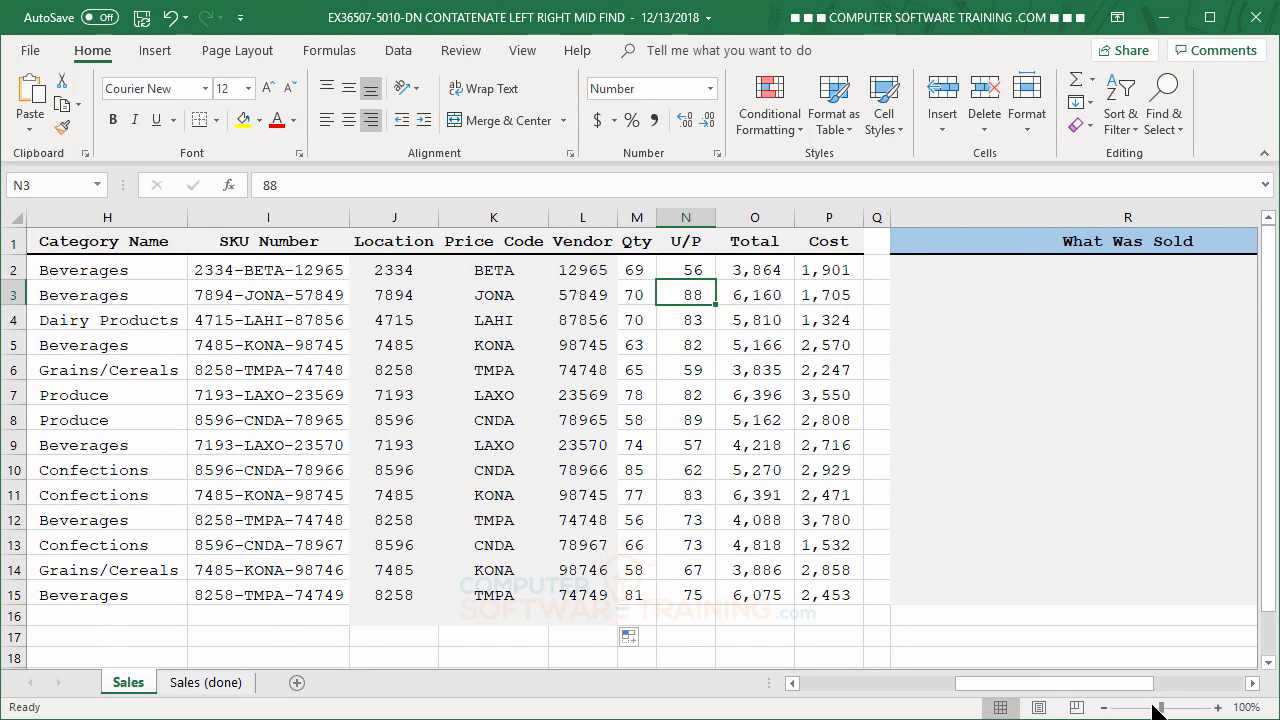
Step: Enter =CONCATENATE(D2," Sold ",M2," ",F2," ",H2) in R2 under What Was Sold and copy the formula down through row 15
click(1252, 683)
click(866, 273)
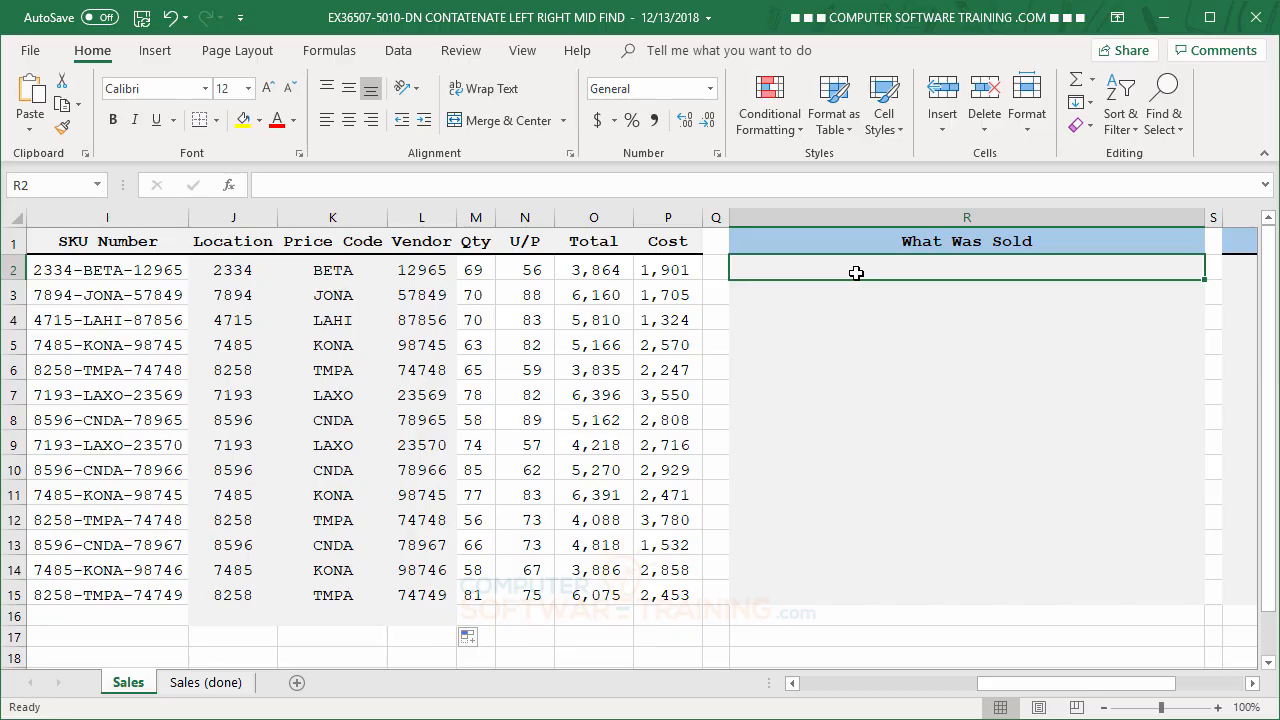
text(=CONCATENATE(D2," Sold ",M2," ",F2," ",H2))
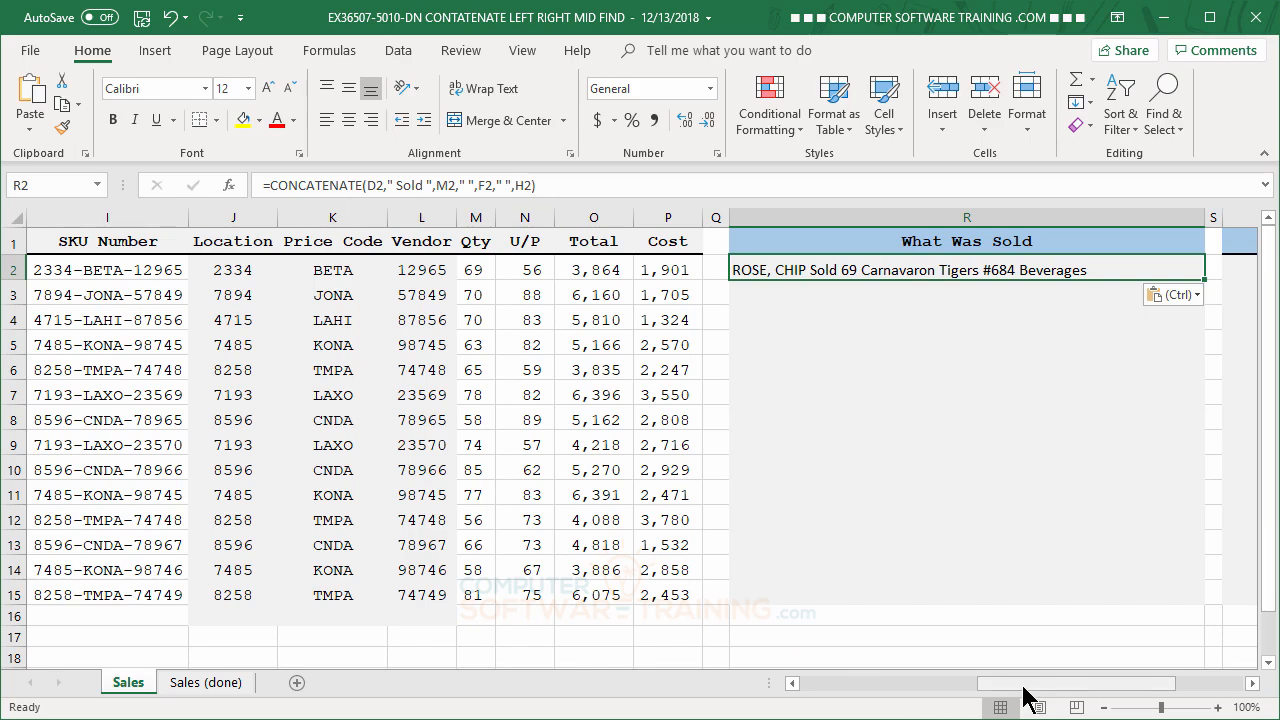
mouse_move(1023, 694)
mouse_down()
mouse_move(963, 696)
mouse_move(1018, 698)
mouse_up()
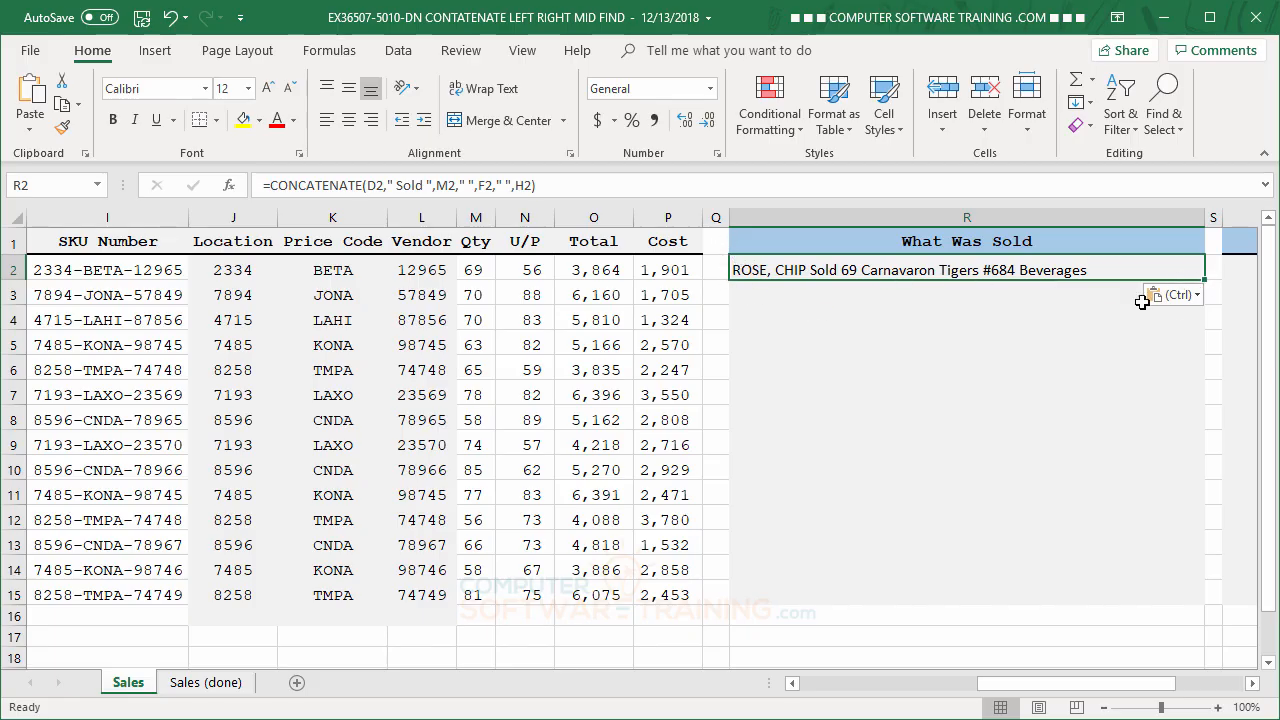
drag(1206, 282, 1203, 601)
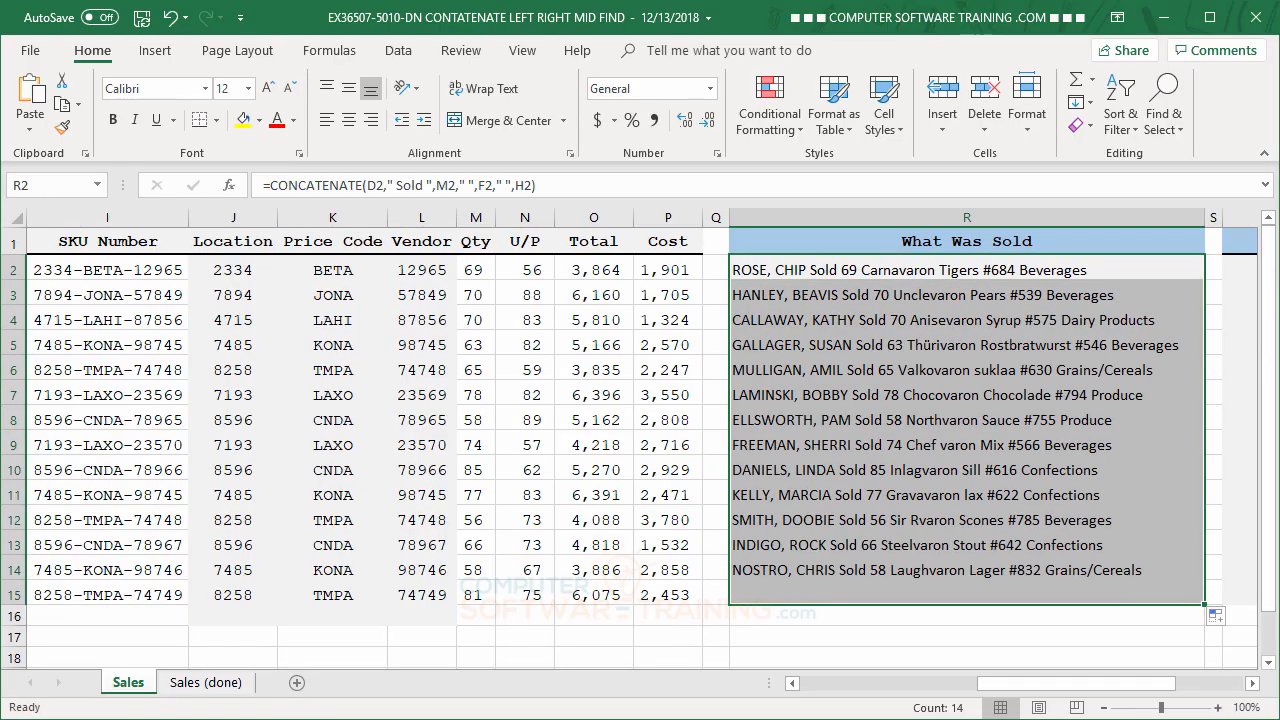
Step: Enter =CONCATENATE(D2," on ",TEXT(A2,"mm/dd/yyyy")," Sold ",TEXT(O2,"$#,###")) in T2 under When and Total Dollars and copy it down through row 15
click(1251, 684)
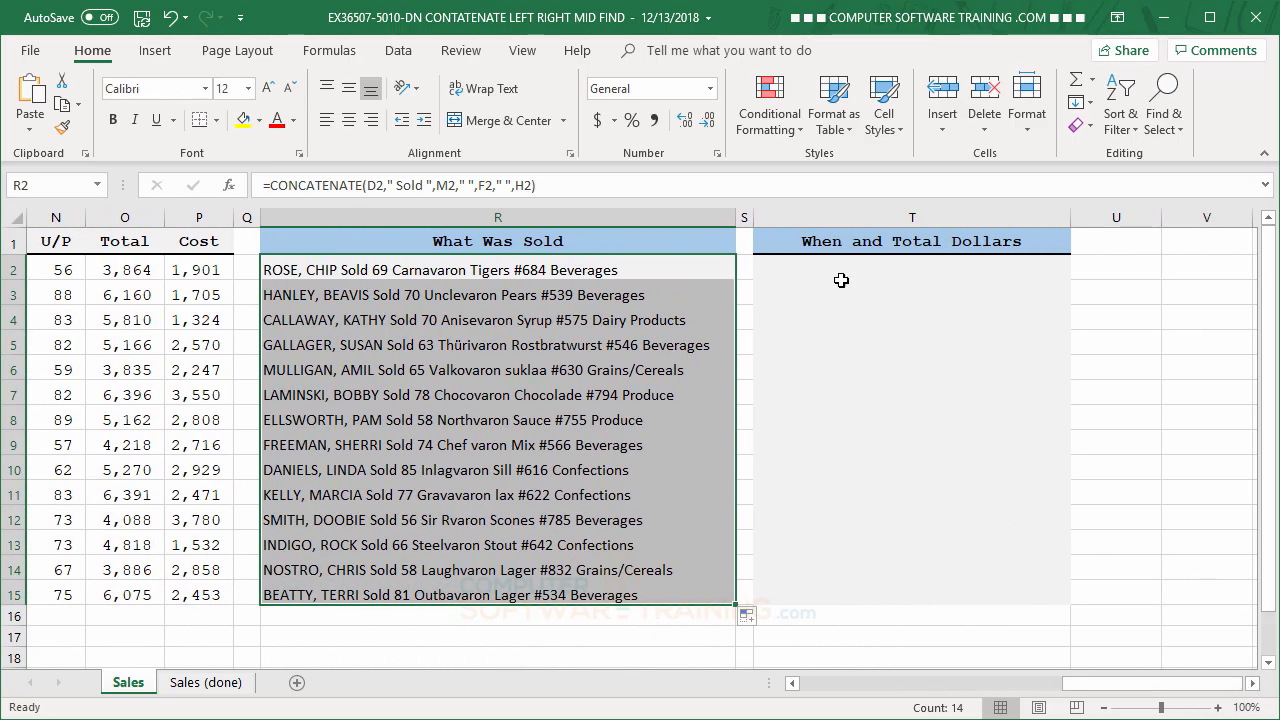
click(831, 272)
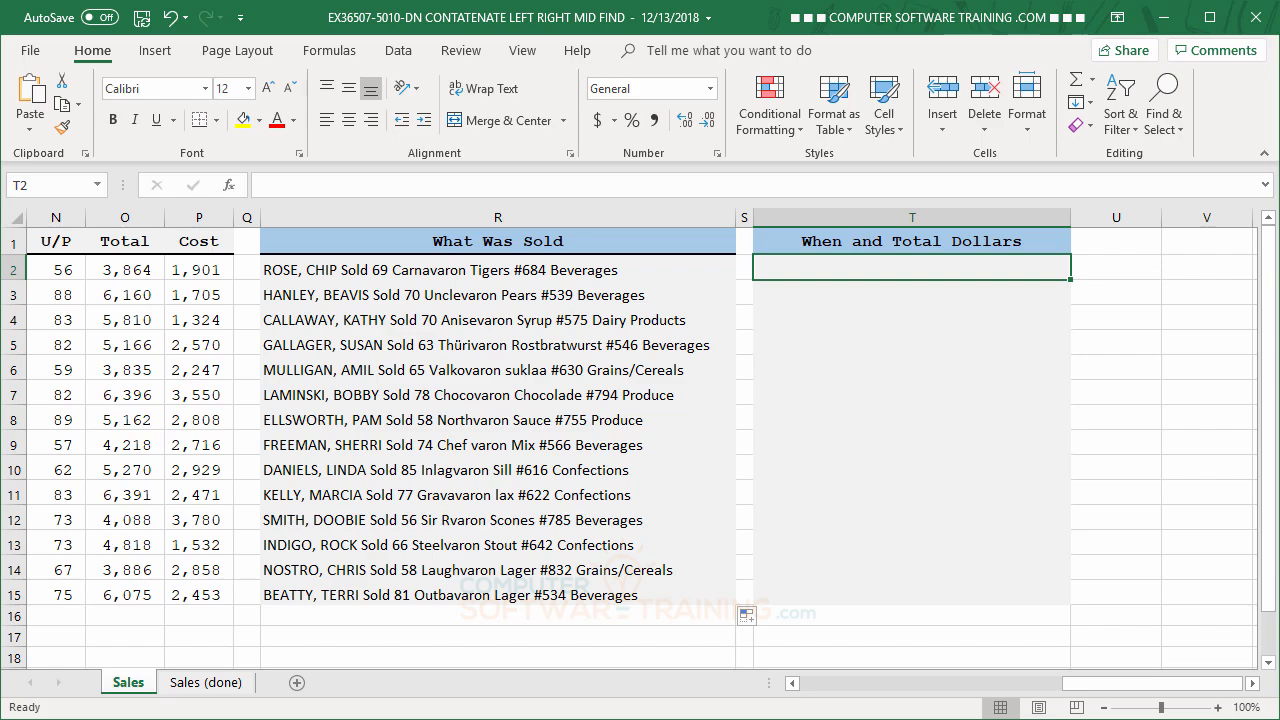
text(=CONCATENATE(D2," on ",TEXT(A2,"mm/dd/yyyy")," Sold ",TEXT(O2,"$#,###")))
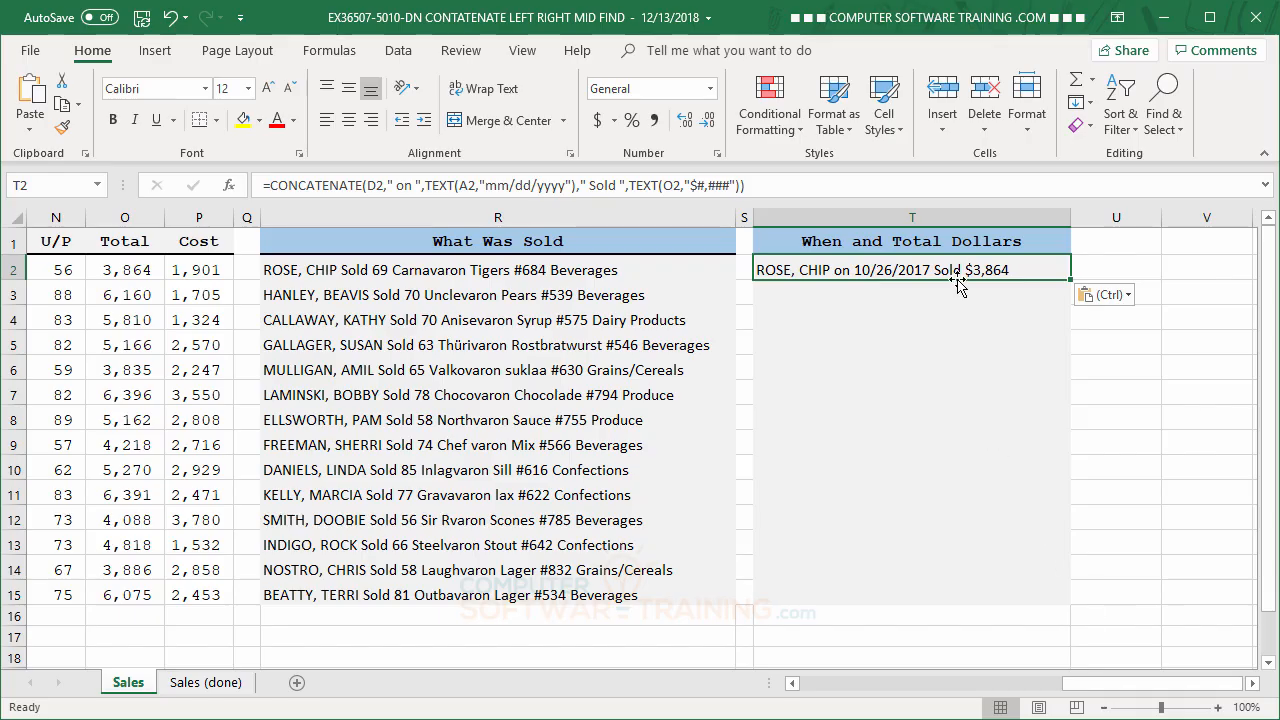
drag(1070, 279, 1065, 600)
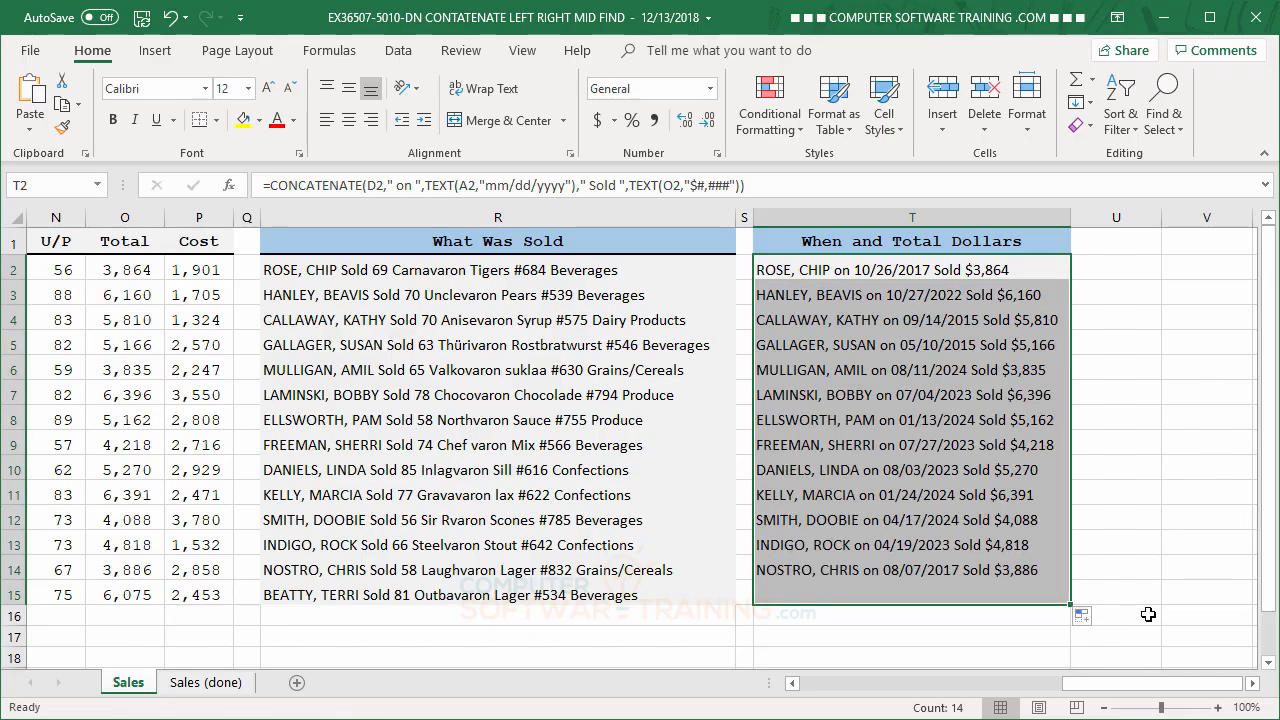
click(1042, 265)
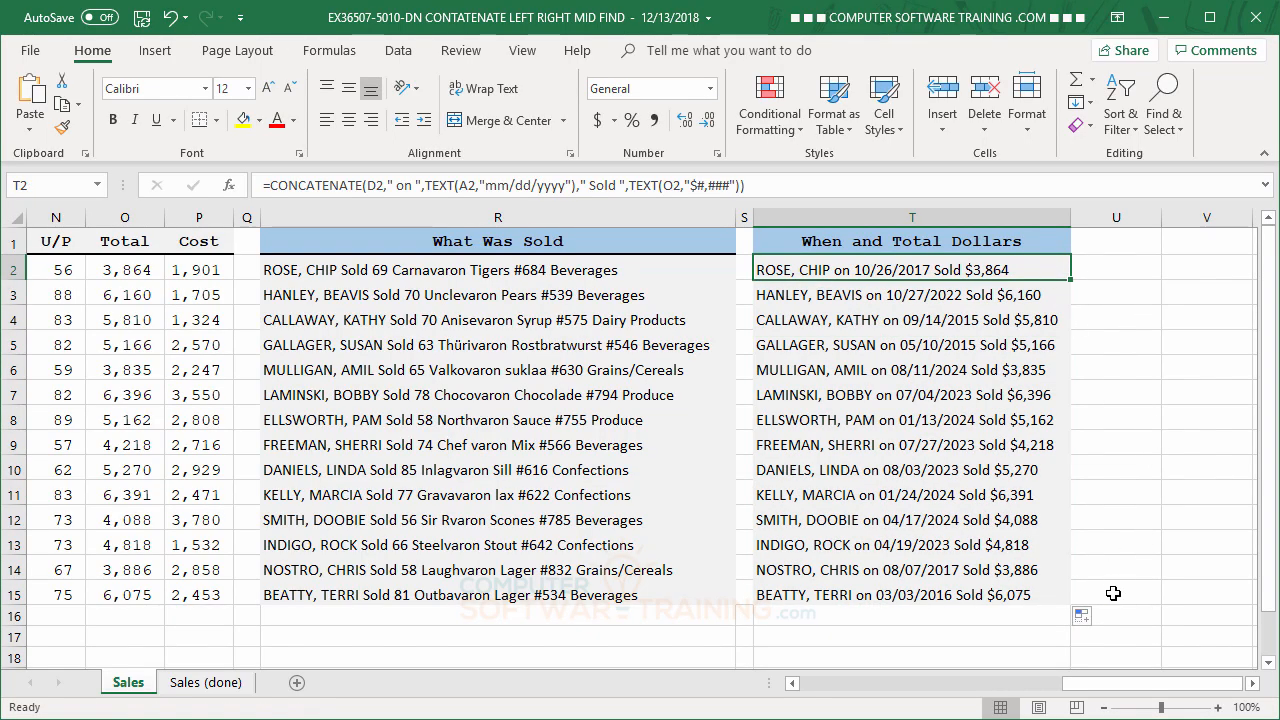